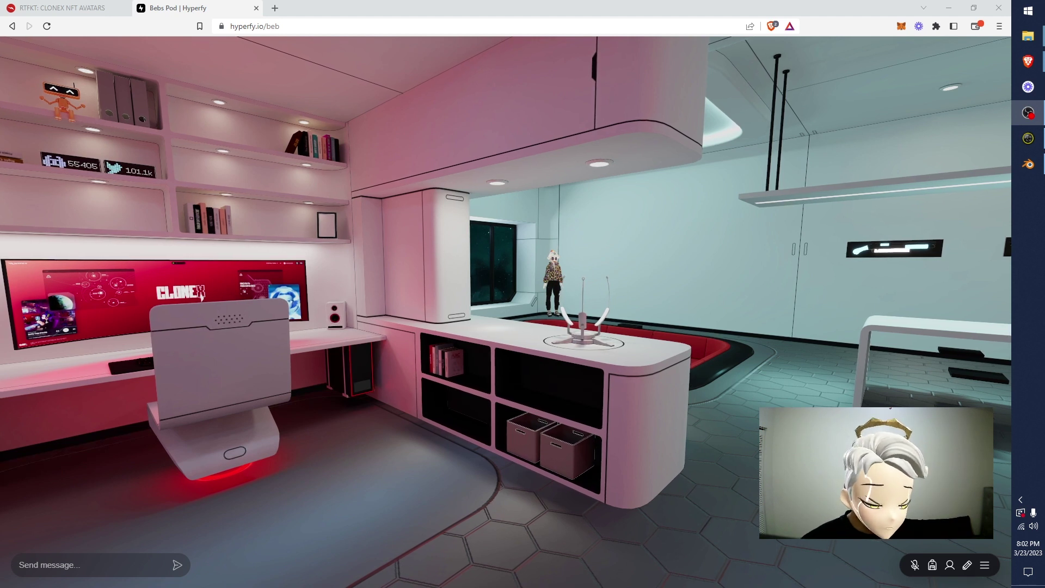
- Walk the avatar around the pod room in third person, then switch to the CloneX inventory tab
left_click(296, 533)
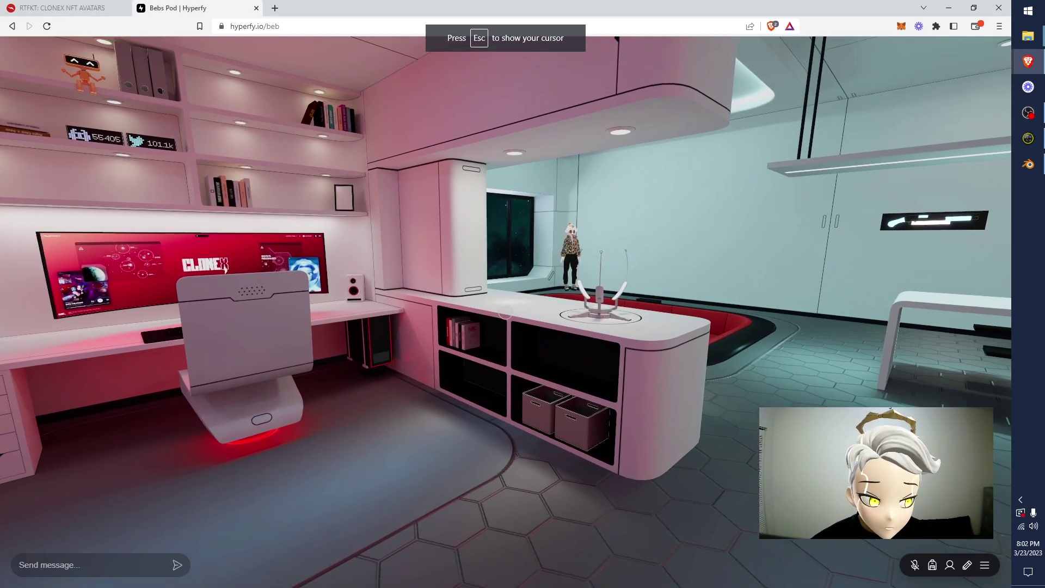
scroll(506, 304, "down", 5)
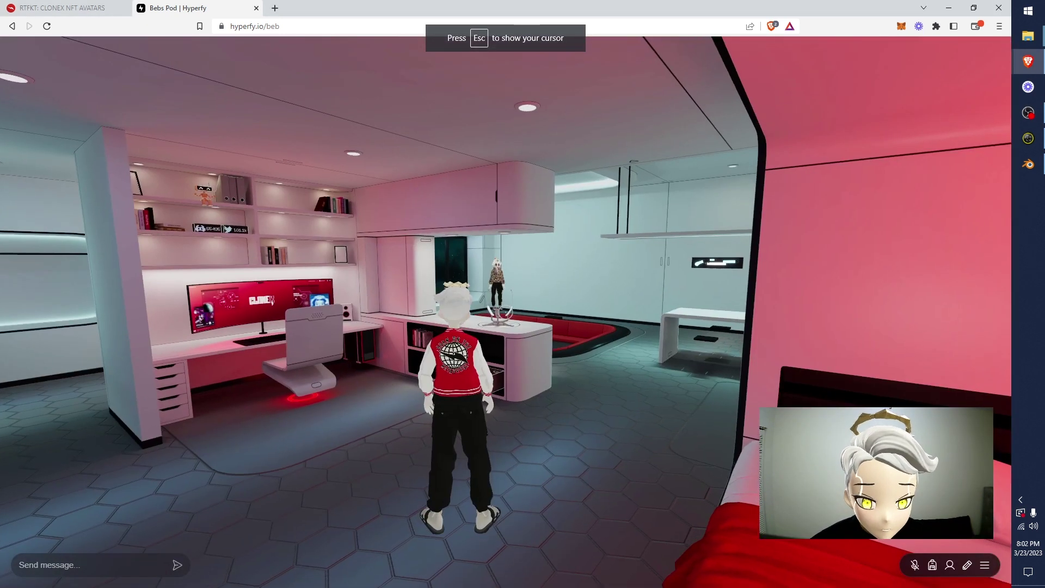
key("w")
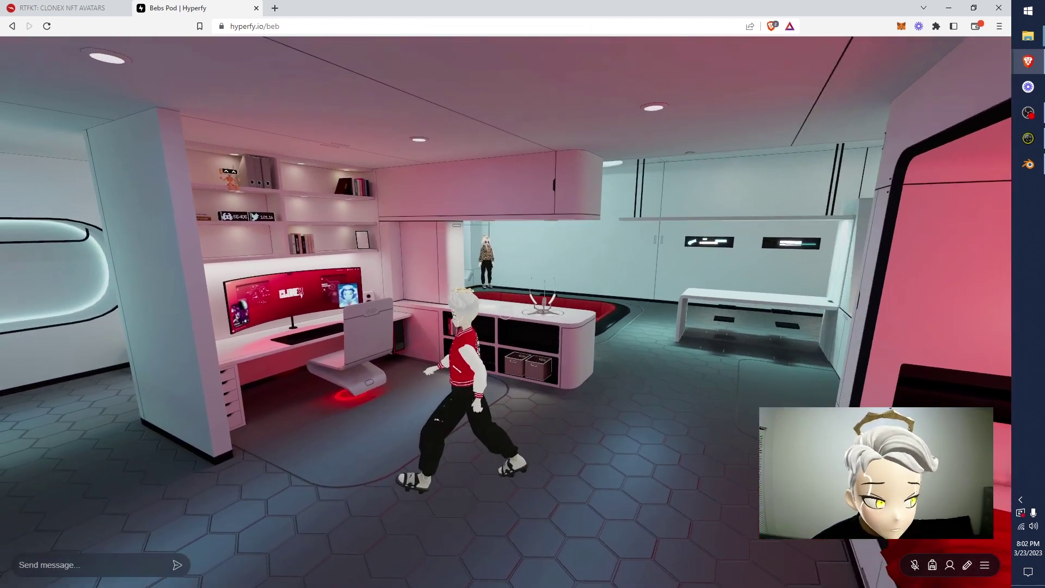
key("w")
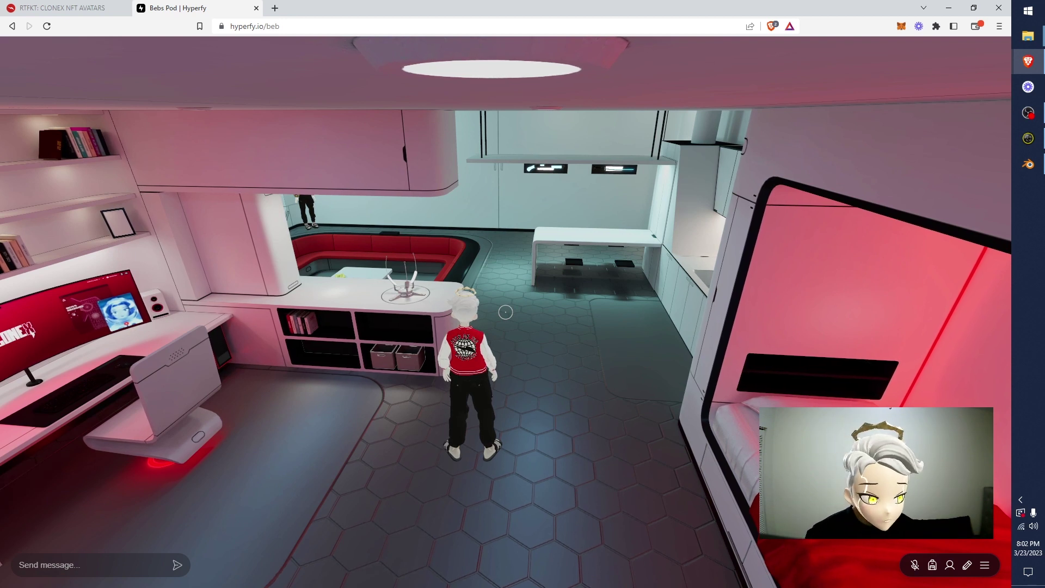
key("s")
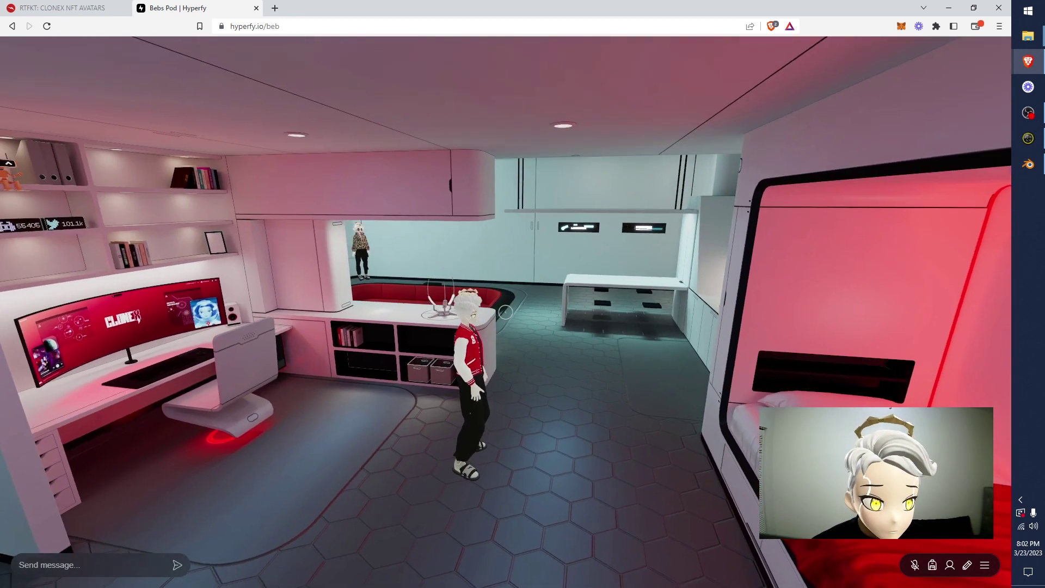
key("Escape")
left_click(48, 4)
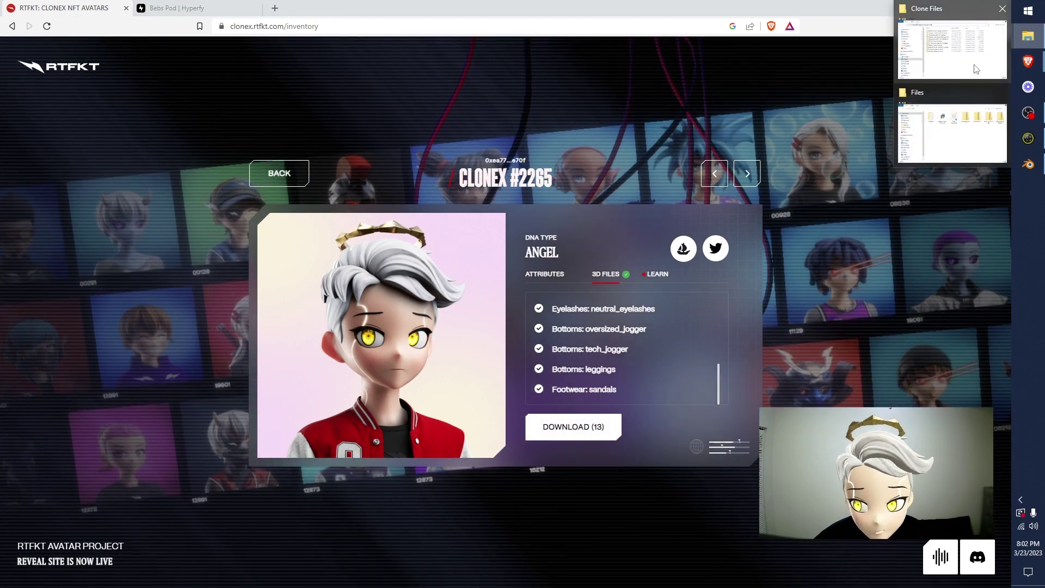
- Bring up the Clone Files folder window from the taskbar's File Explorer
left_click(953, 38)
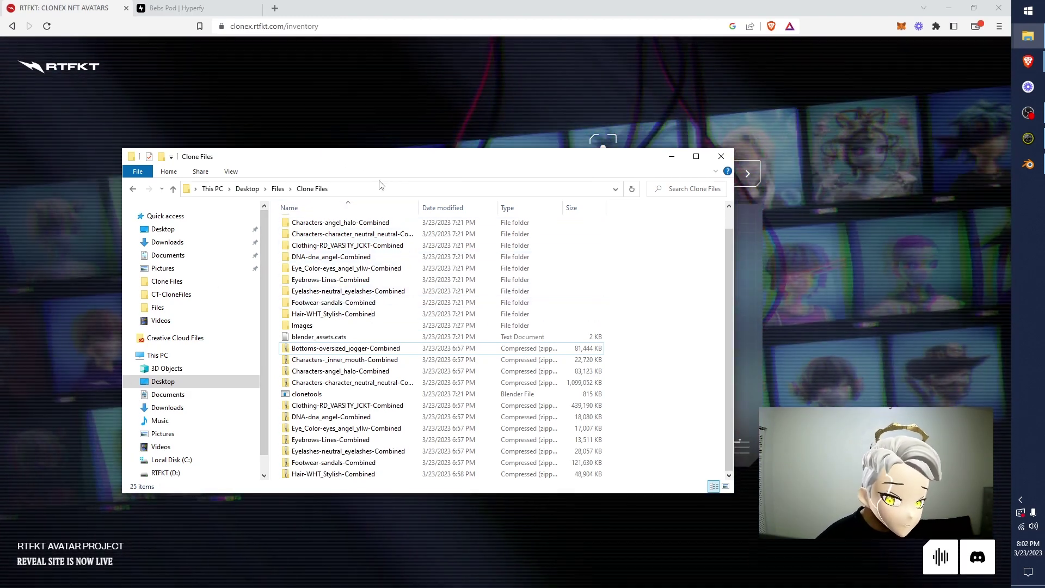
- Reposition the Clone Files window and reveal its full folder path in the address bar
mouse_move(379, 159)
left_mouse_down()
mouse_move(477, 445)
mouse_move(596, 443)
left_mouse_up()
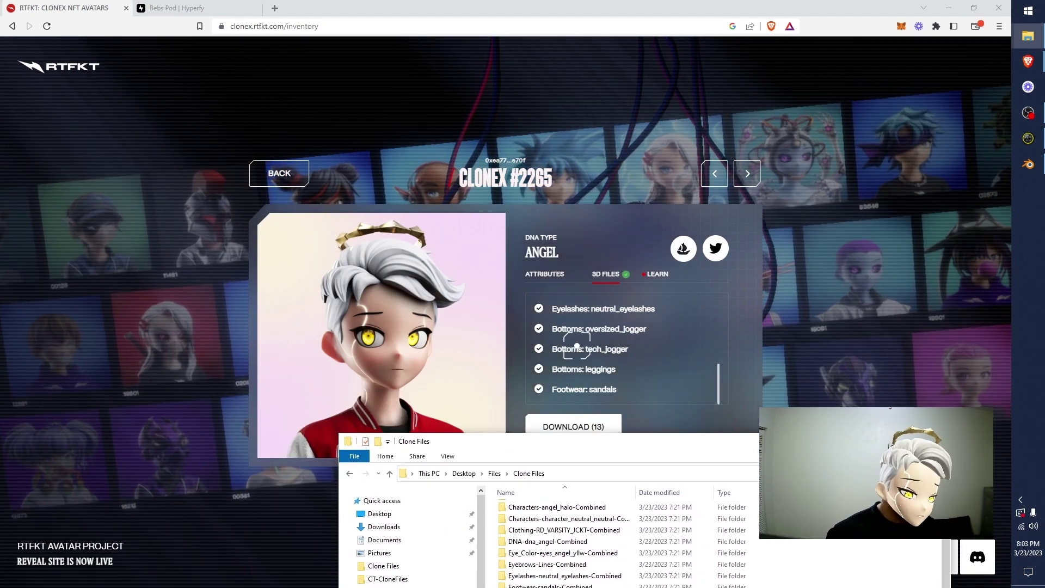
left_click_drag(544, 441, 399, 211)
left_click(430, 245)
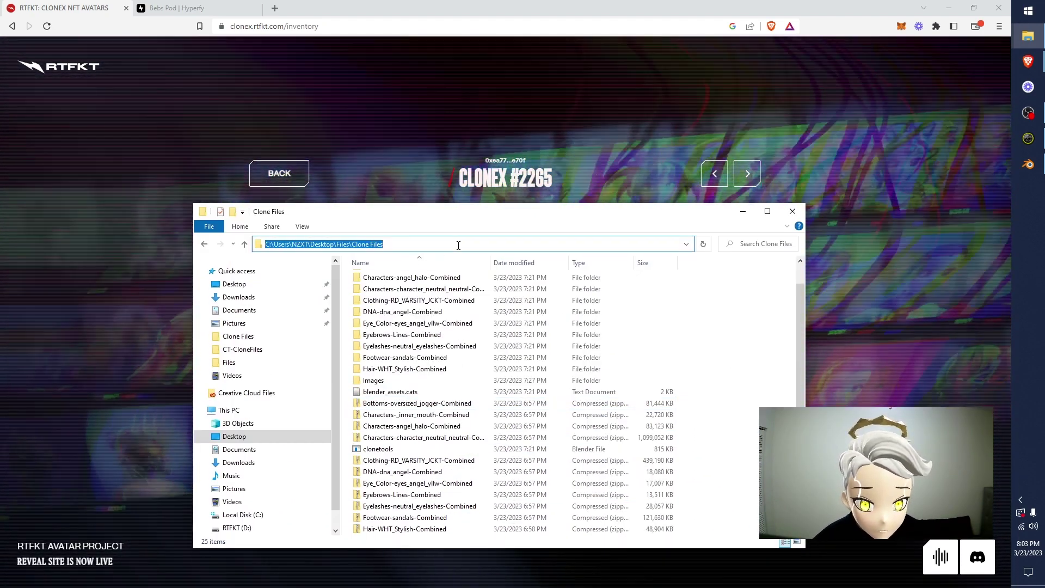
- Quit the running Blender without saving clonetools.blend, and close the Clone Files window
right_click(1041, 163)
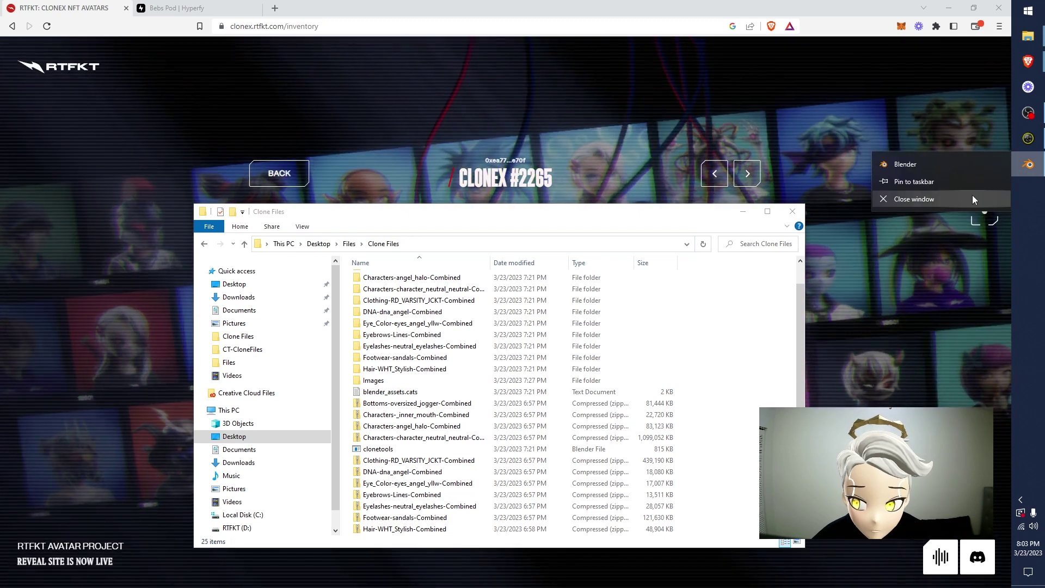
left_click(972, 196)
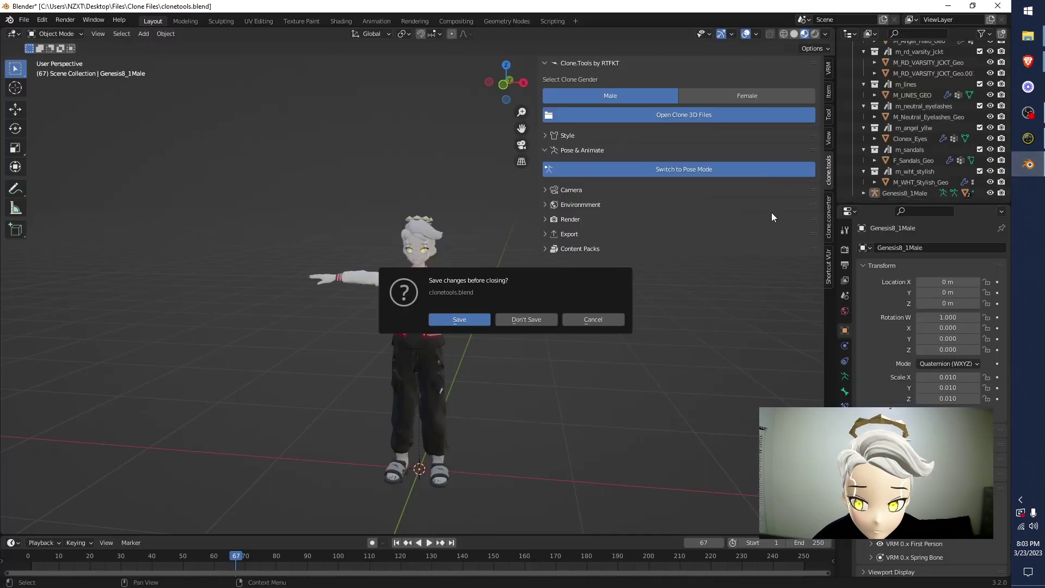
left_click(509, 321)
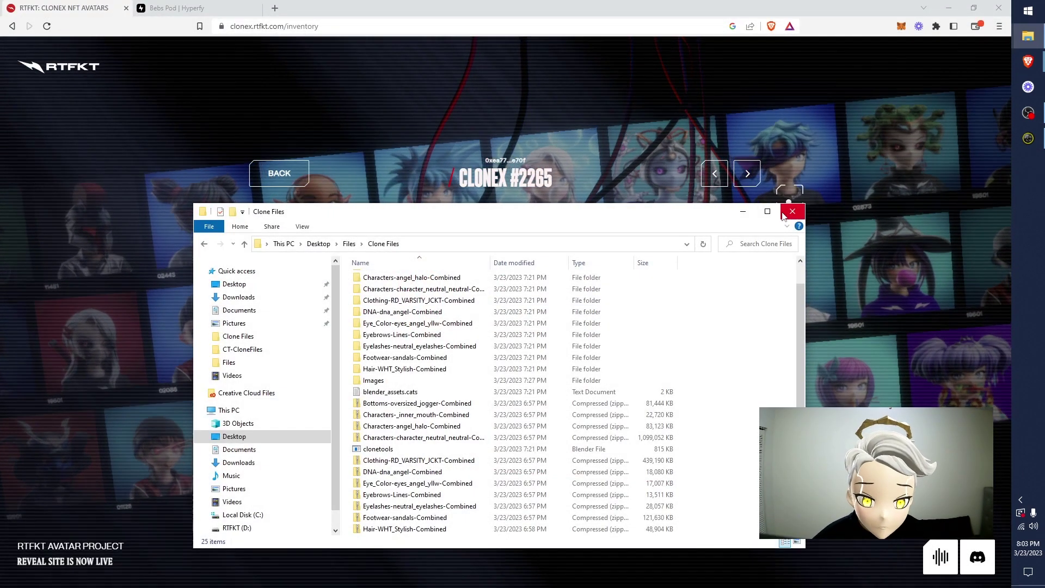
left_click(792, 211)
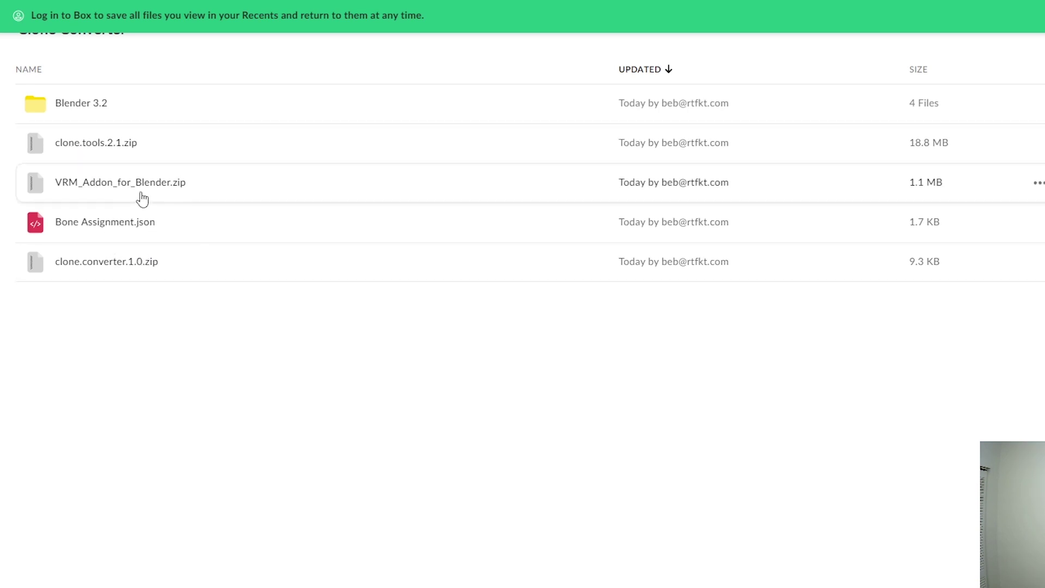
- Open the Blender 3.2 installer folder in Box, then search Windows for 'ble'
left_click(81, 114)
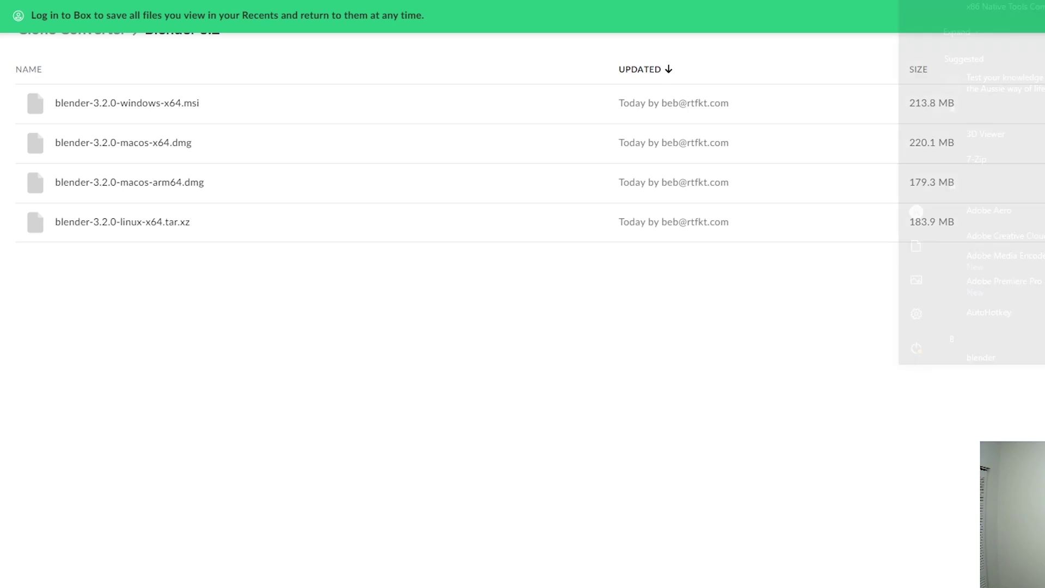
key("super")
type("ble")
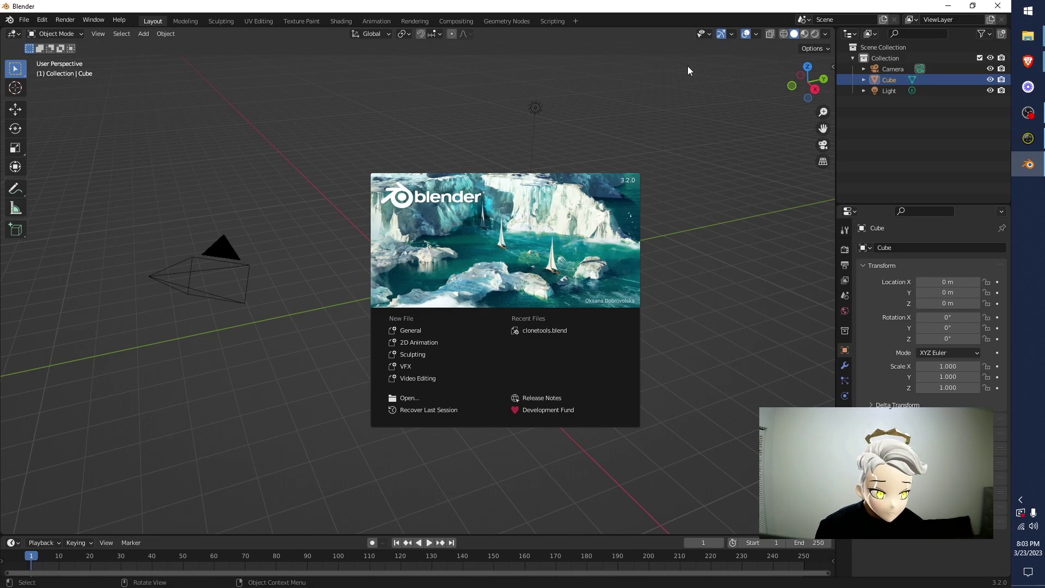
- Start an add-on install from Preferences > Add-ons, pointing the file browser at the Desktop Files folder
left_click(643, 85)
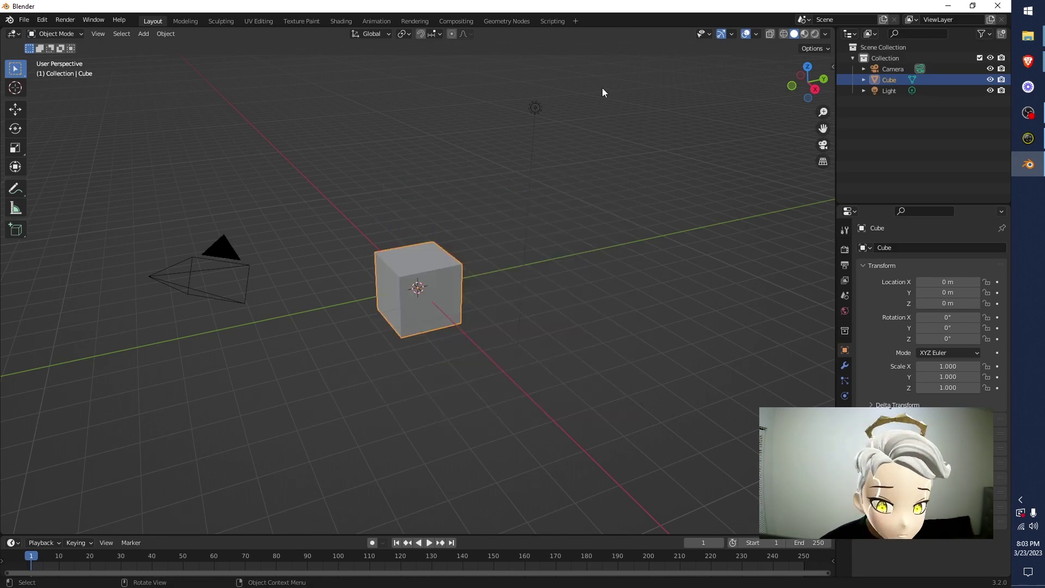
left_click(44, 21)
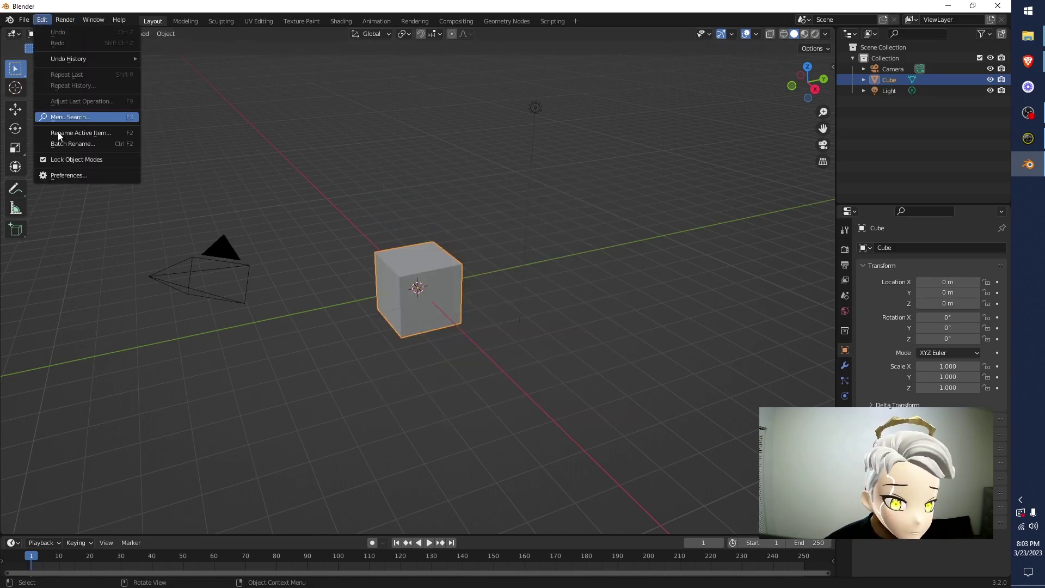
left_click(58, 174)
left_click(269, 42)
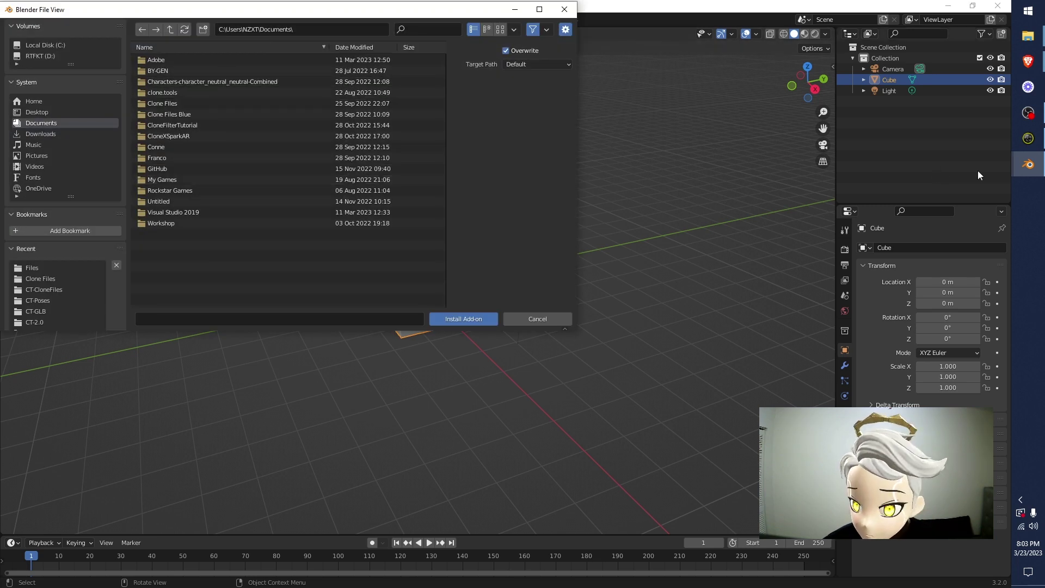
mouse_move(1027, 36)
left_click(938, 117)
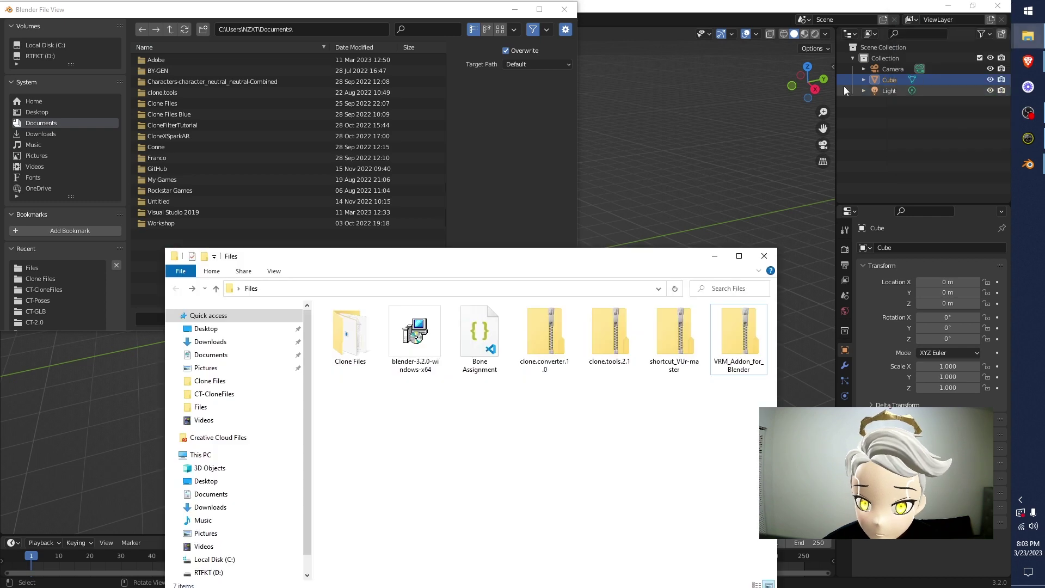
left_click(393, 289)
key("ctrl+c")
left_click(249, 32)
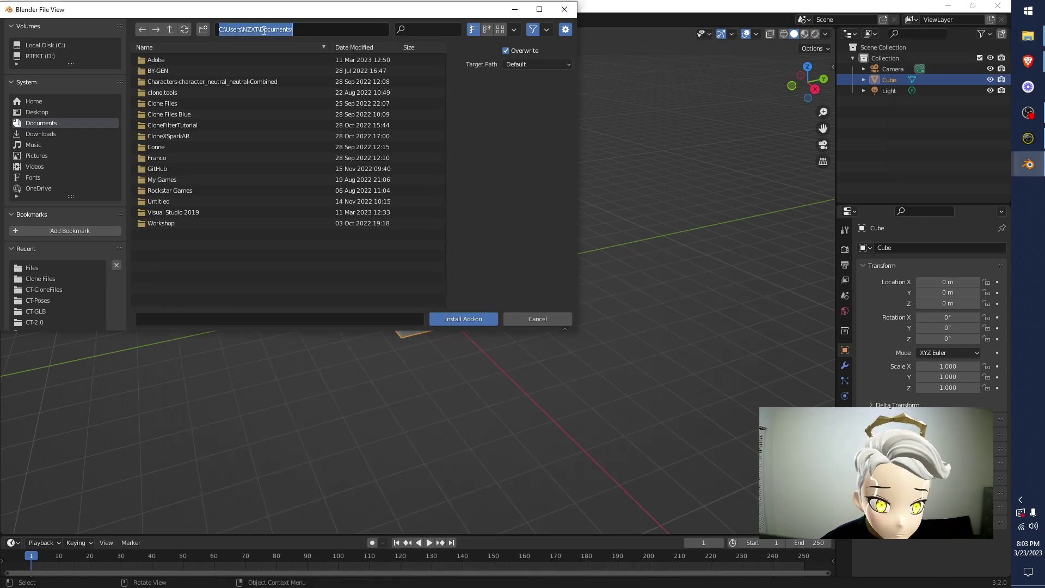
key("ctrl+v")
key("Return")
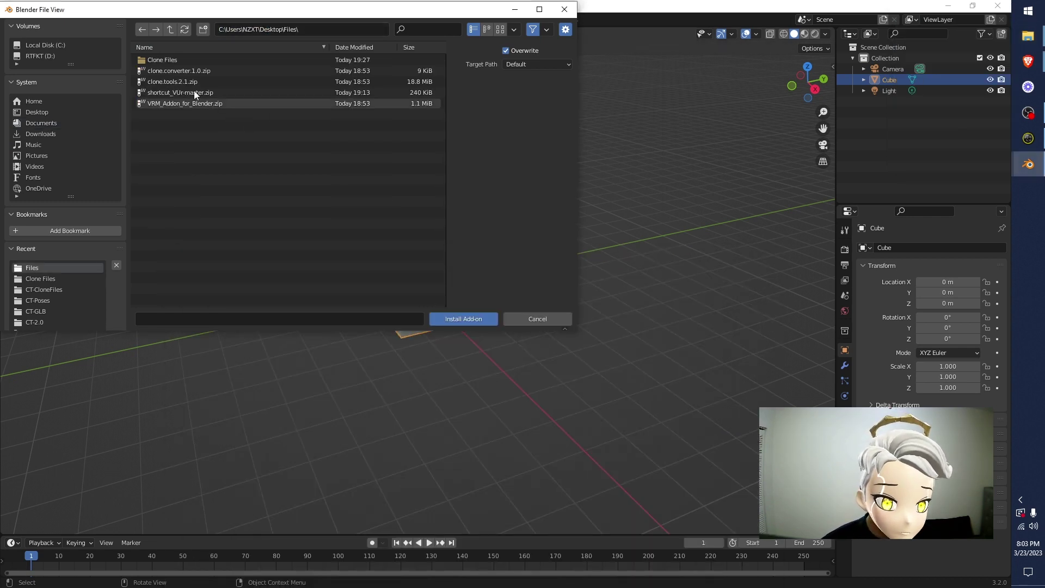
- Install clone.converter.1.0.zip and filter the add-on list by 'clone'
left_click(165, 71)
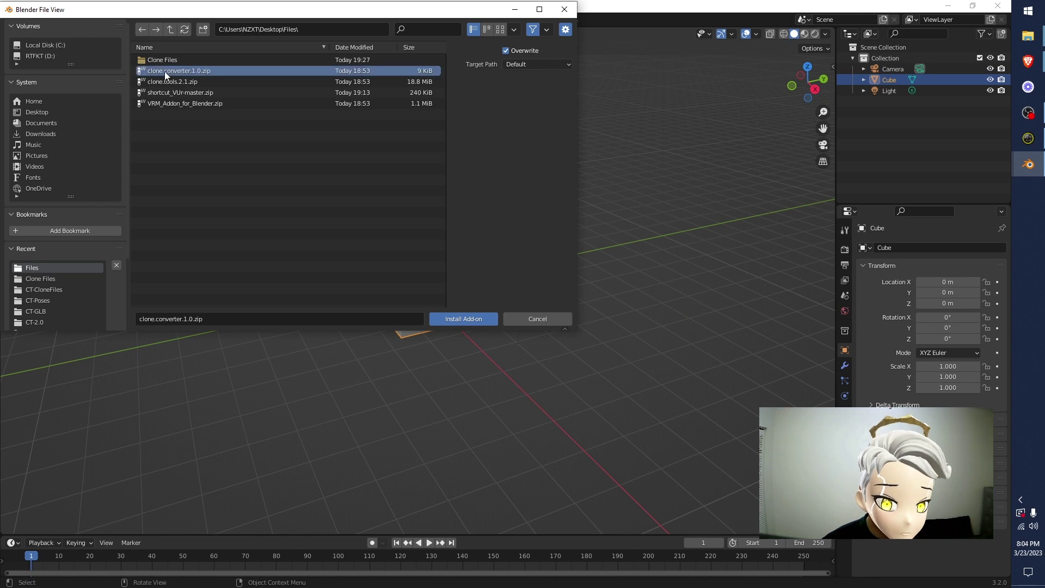
left_click(451, 319)
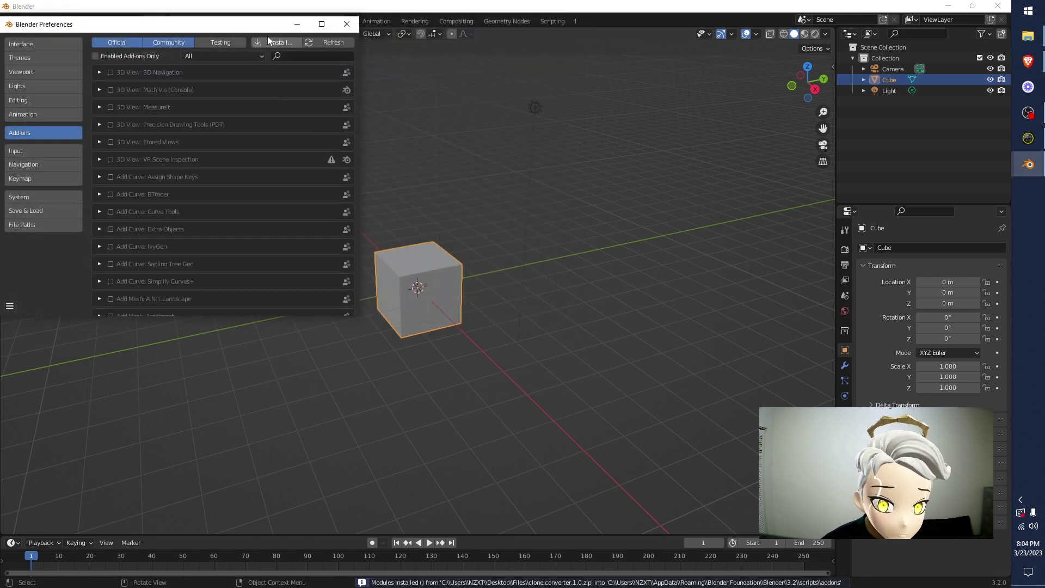
left_click(294, 57)
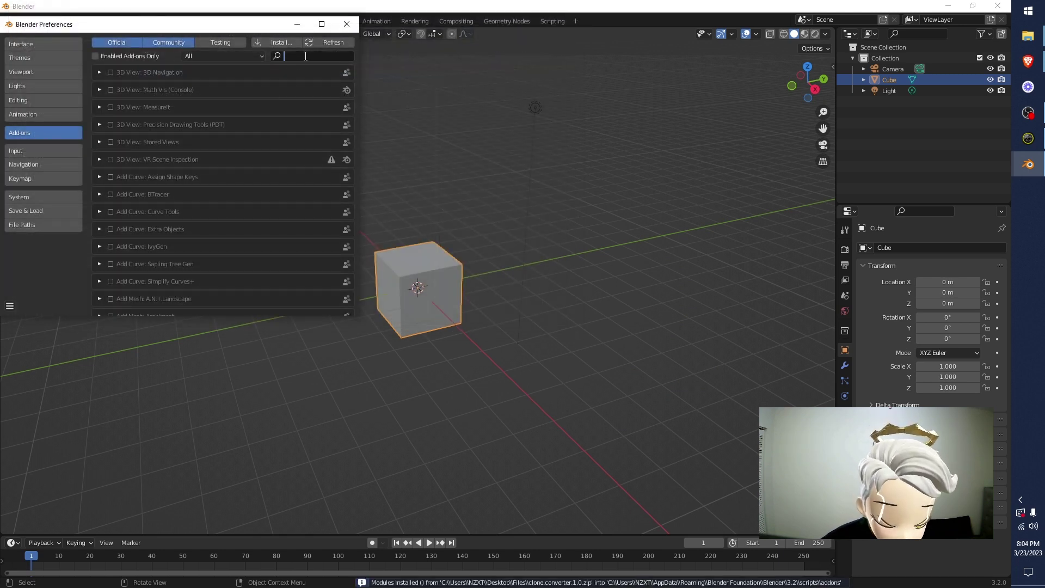
type("clone")
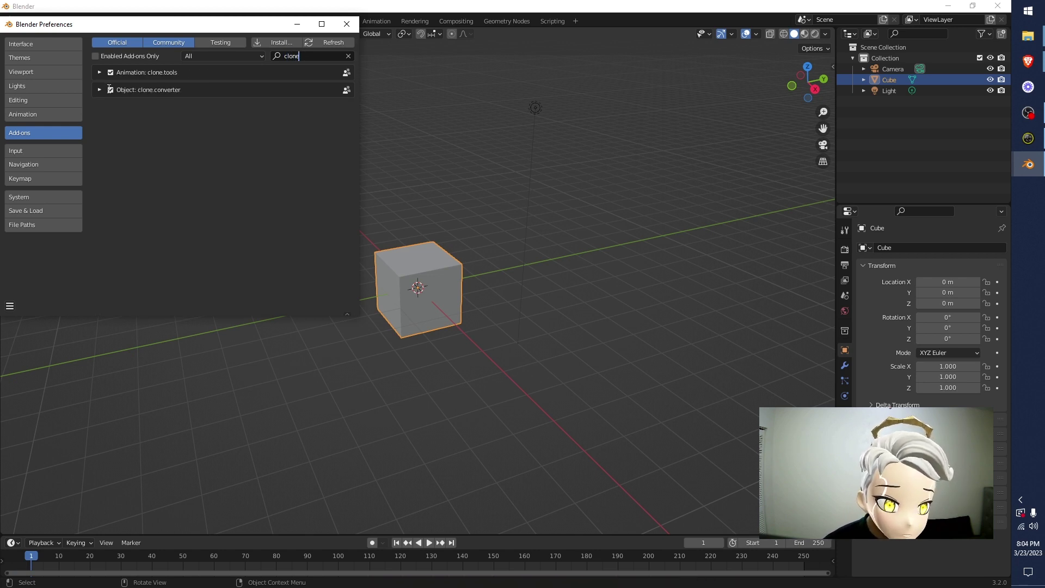
key("Return")
- Look at the clone.tools and shortcut_VUr zips without installing, close Preferences, show the sidebar
left_click(274, 43)
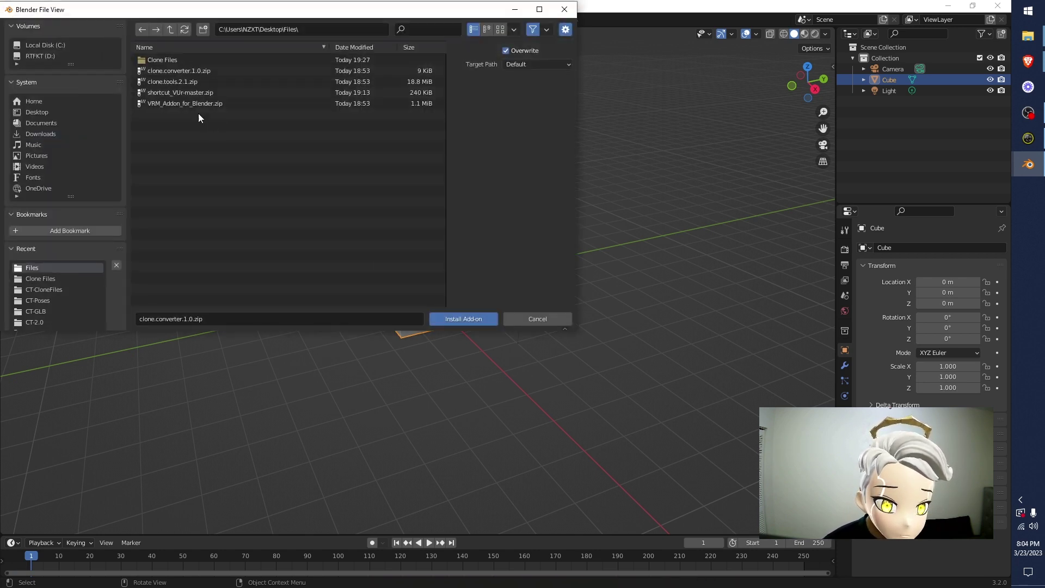
left_click(178, 81)
left_click(230, 95)
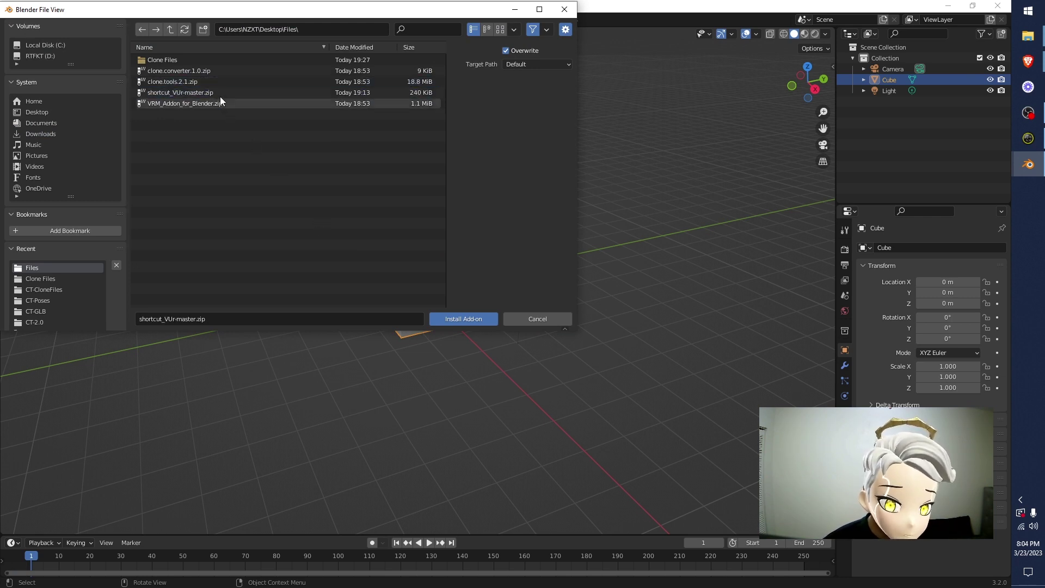
left_click(565, 10)
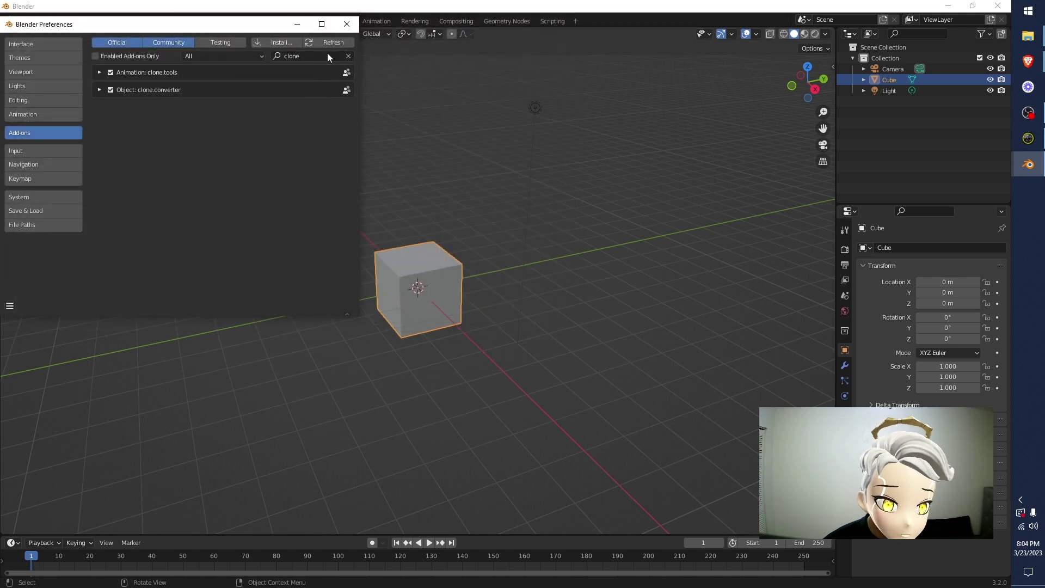
left_click(346, 24)
key("n")
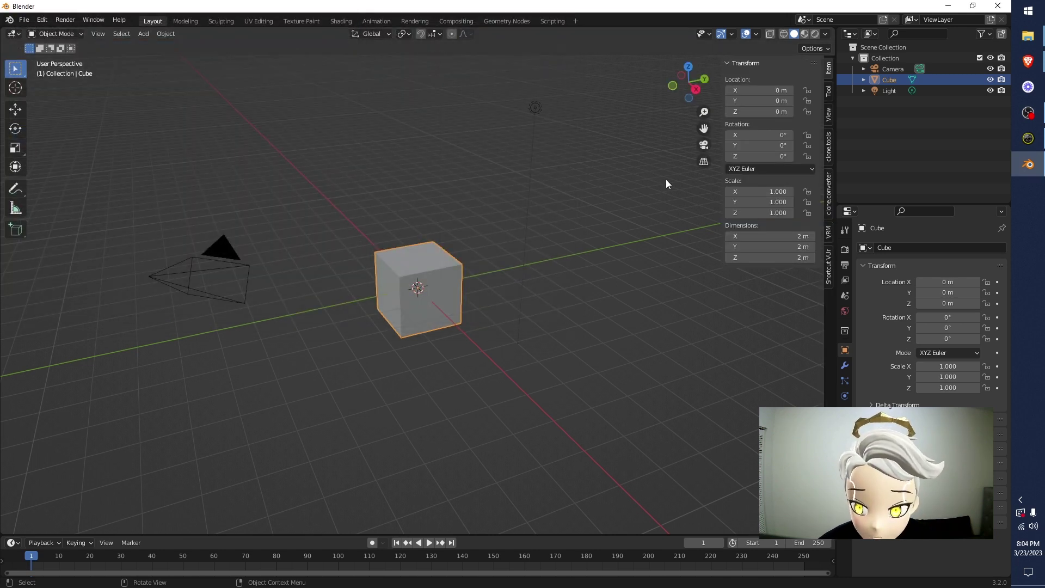
- Browse the sidebar's add-on tabs and deselect the default cube
left_click(829, 257)
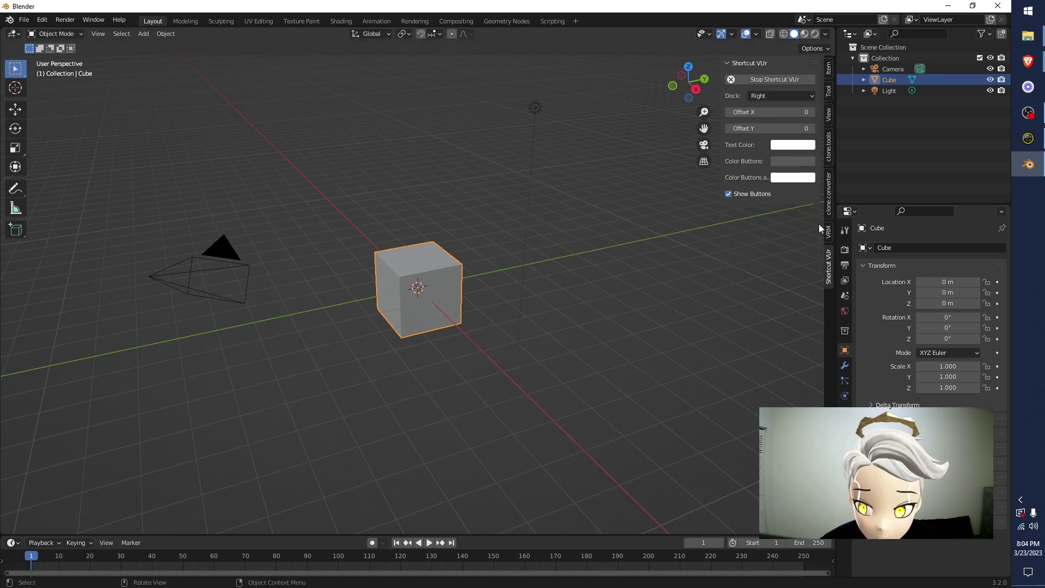
left_click(828, 234)
left_click(827, 194)
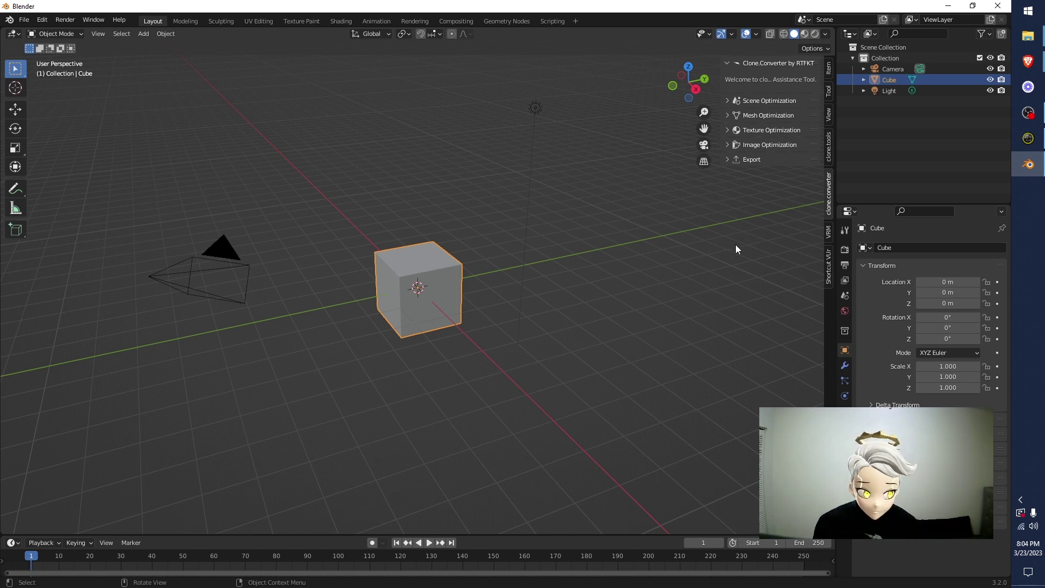
left_click(695, 252)
key("b")
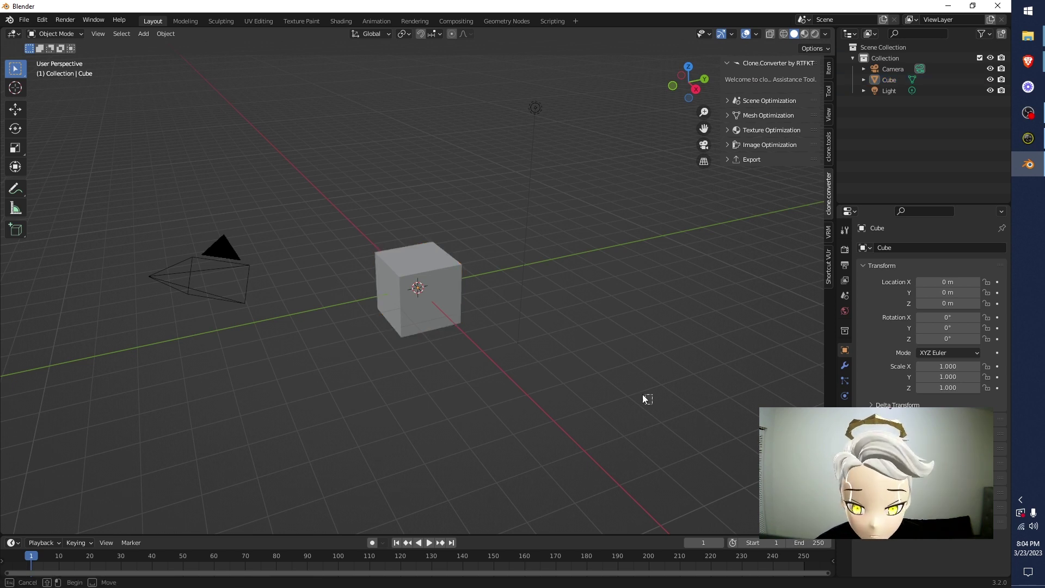
key("Escape")
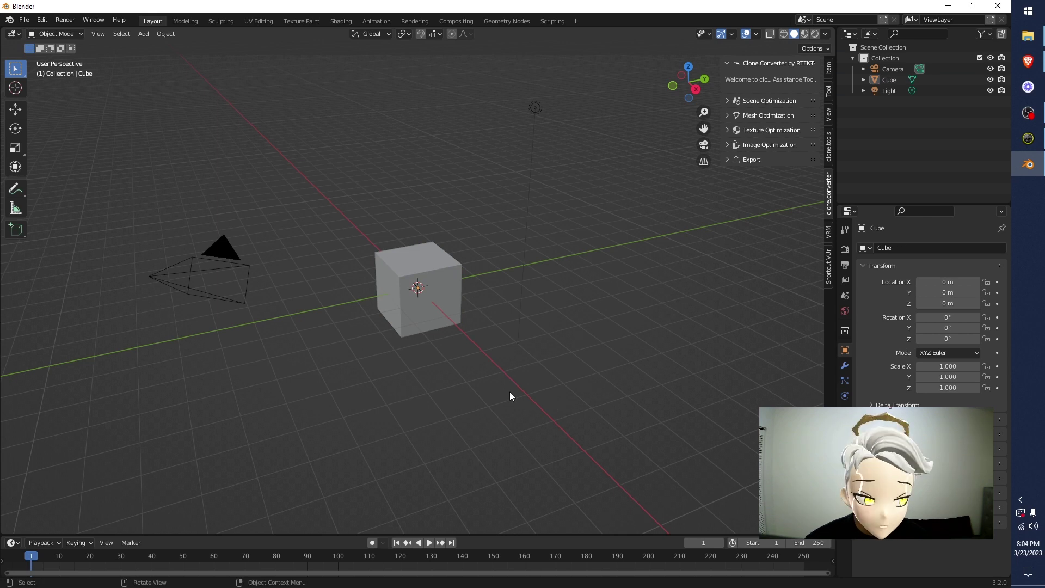
- Load the clone from the recent Clone Files folder via Clone.Tools' Open Clone 3D Files
left_click(829, 147)
left_click(785, 121)
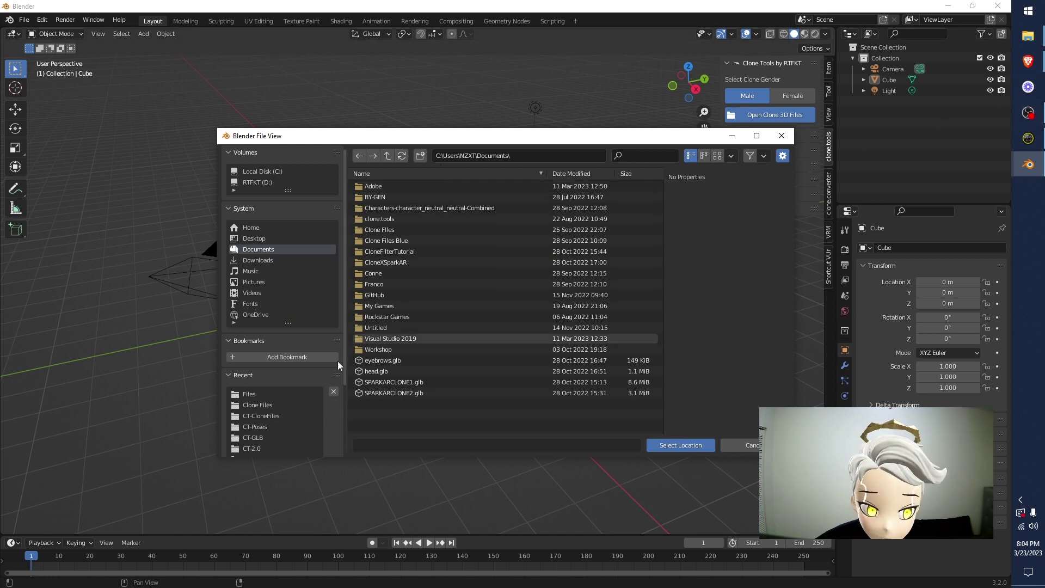
left_click(250, 405)
left_click(672, 446)
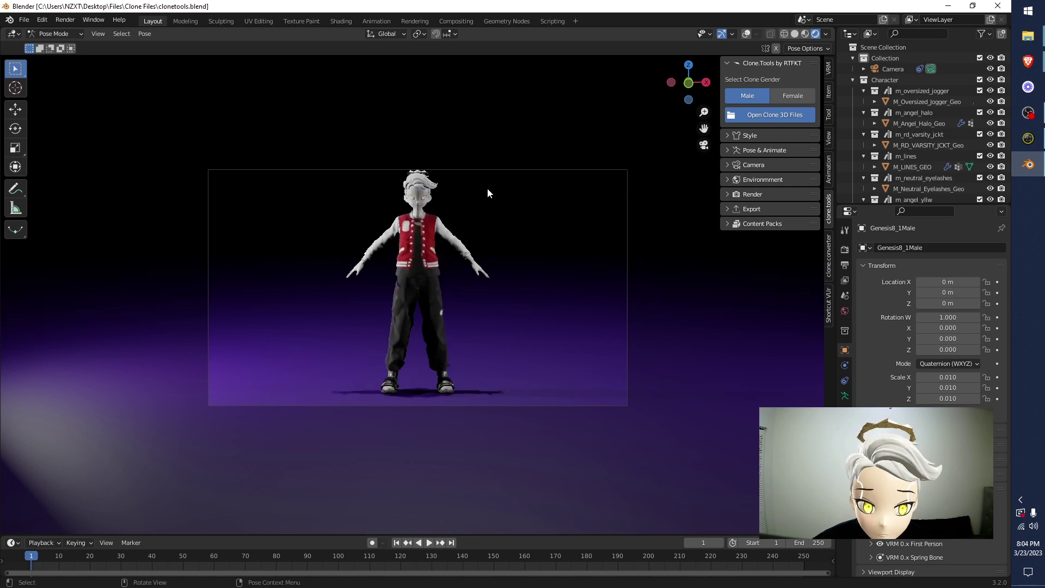
- Run all scene optimizations to remove the camera and lights, then optimize the meshes
left_click(827, 259)
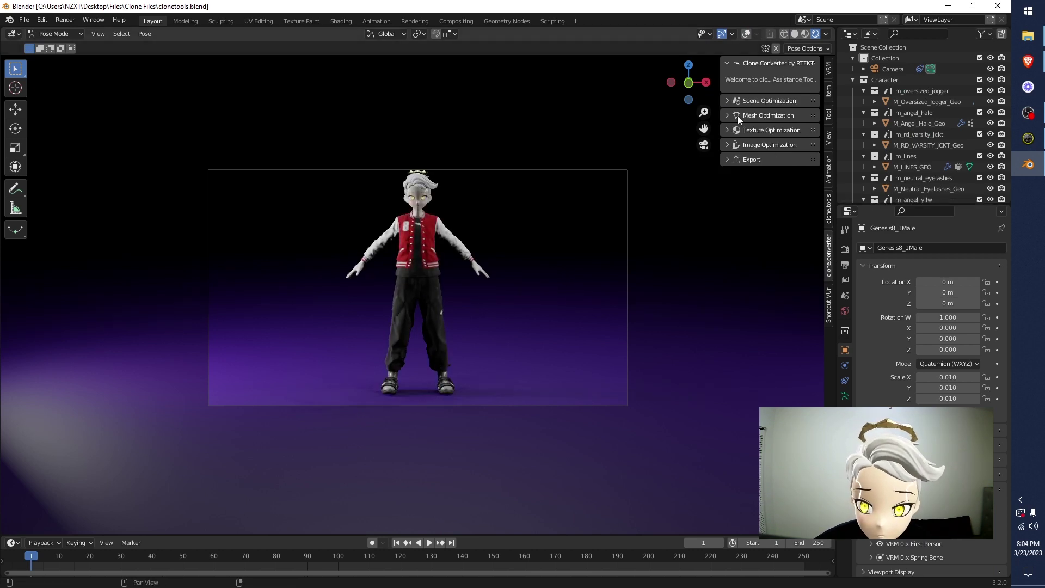
left_click(735, 104)
left_click(769, 122)
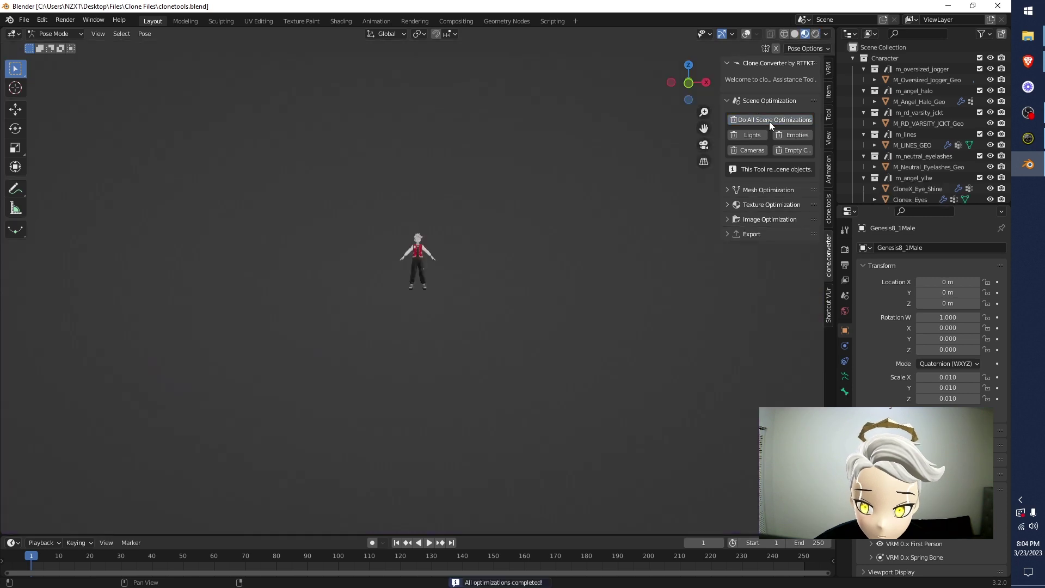
left_click(754, 102)
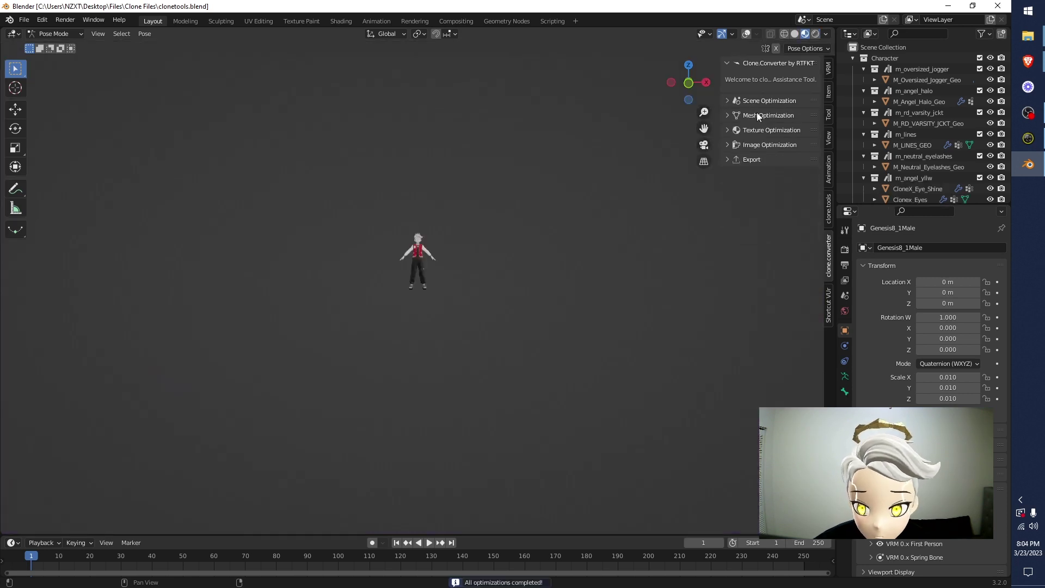
left_click(757, 113)
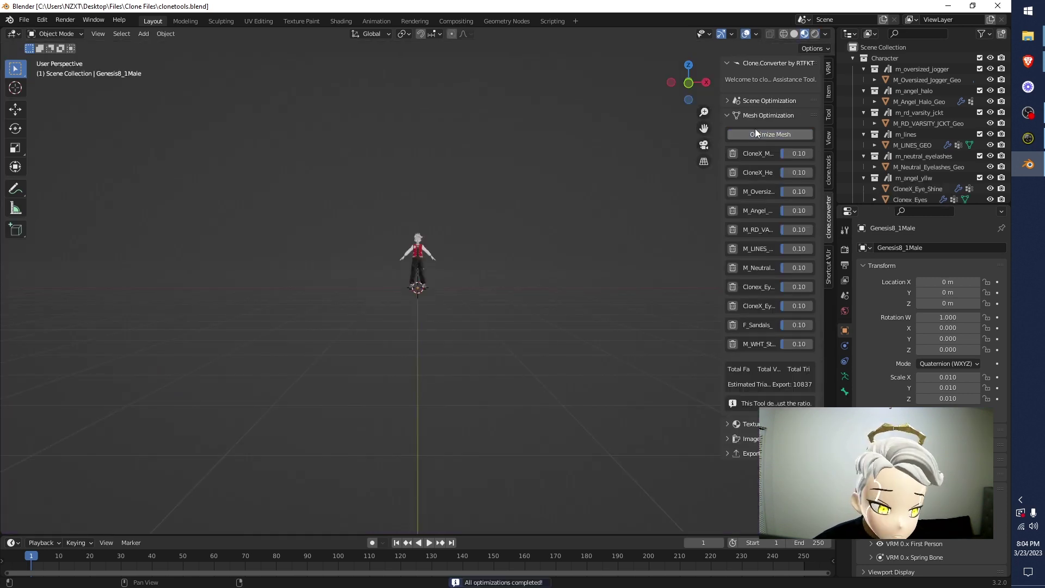
left_click(755, 132)
left_click(751, 115)
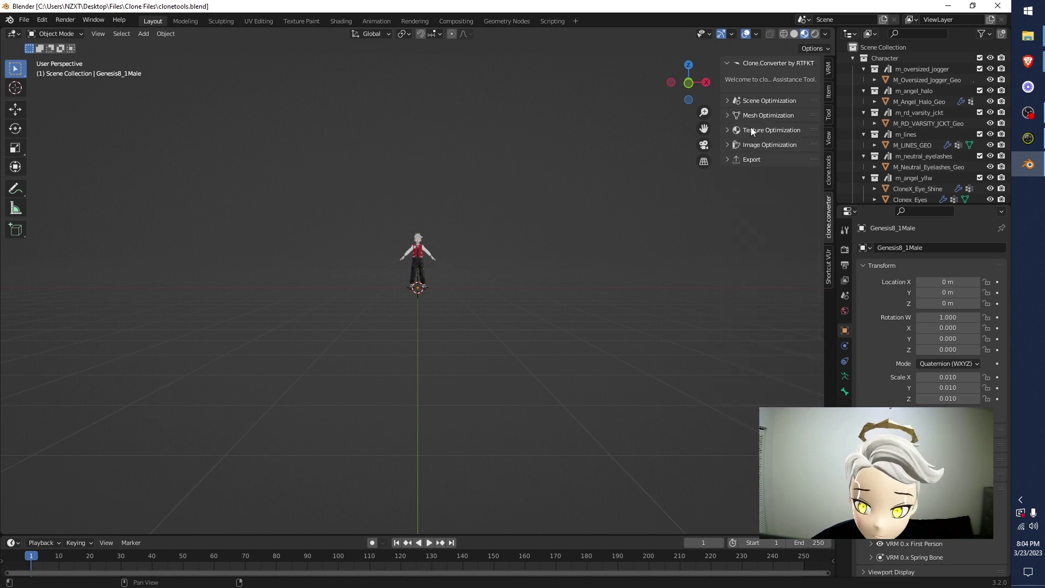
- Run all texture optimizations on the avatar's materials
left_click(750, 127)
left_click(752, 149)
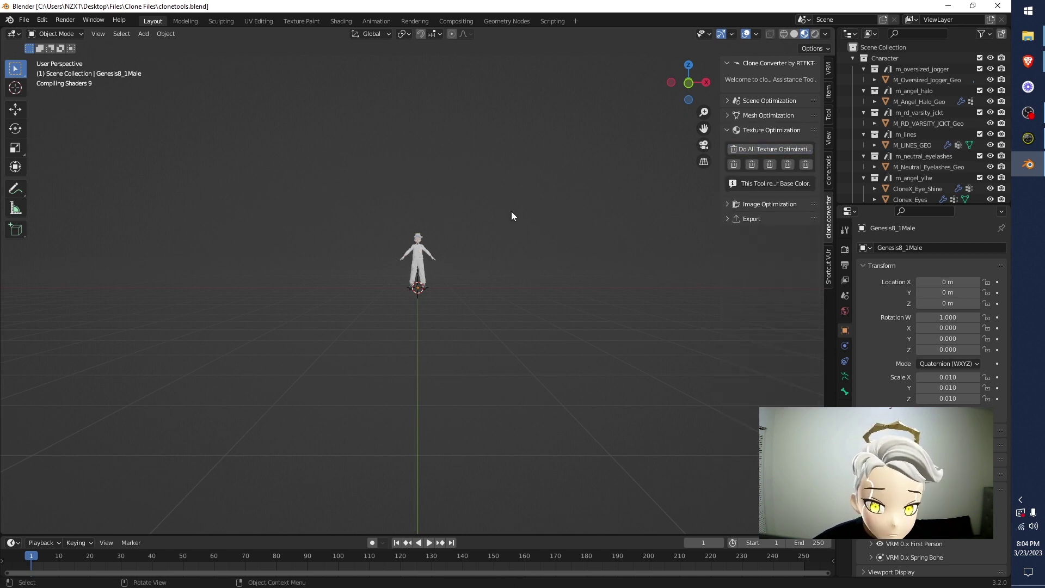
scroll(511, 212, "up", 8)
middle_click_drag(469, 101, 445, 415, "shift")
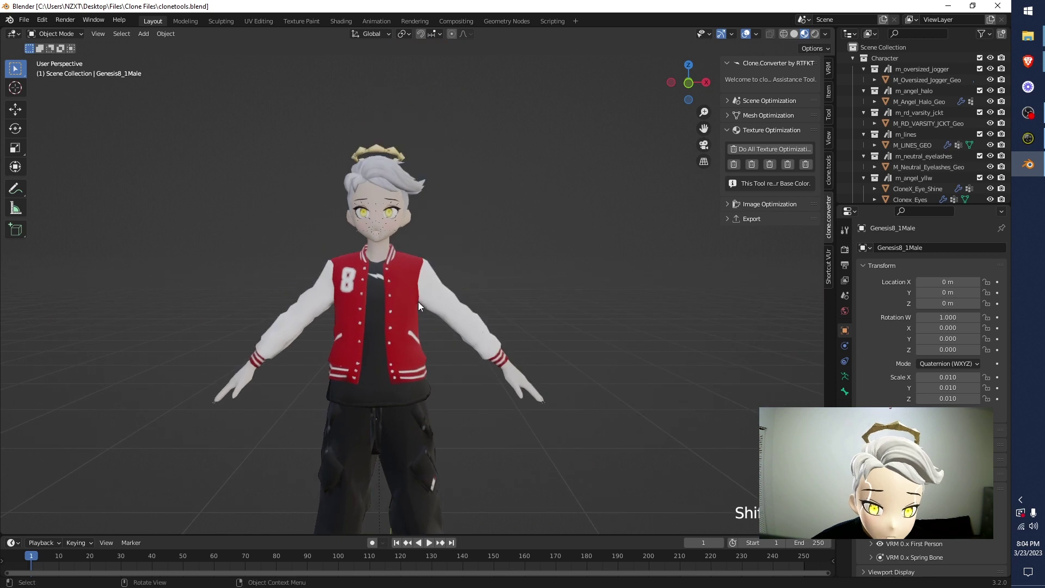
scroll(418, 302, "up", 4)
middle_click_drag(354, 123, 398, 228, "shift")
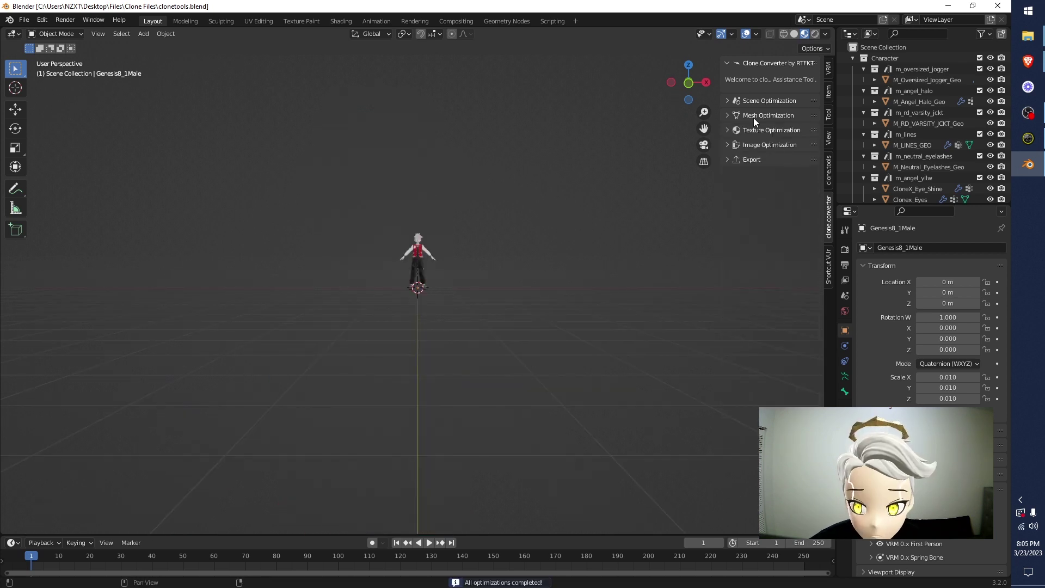
left_click_drag(720, 191, 578, 190)
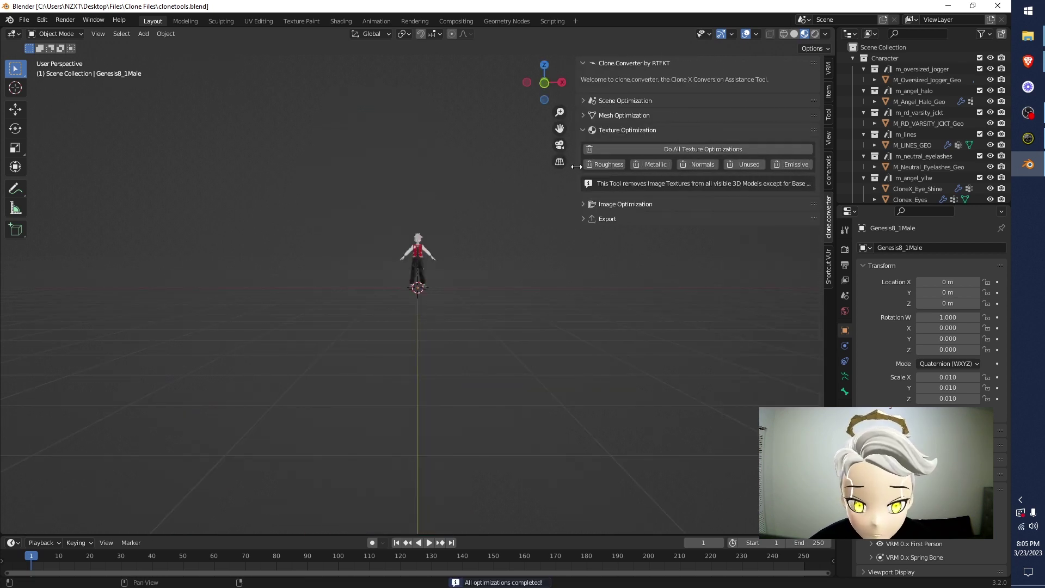
scroll(373, 258, "up", 8)
scroll(423, 420, "down", 5)
scroll(426, 248, "up", 5)
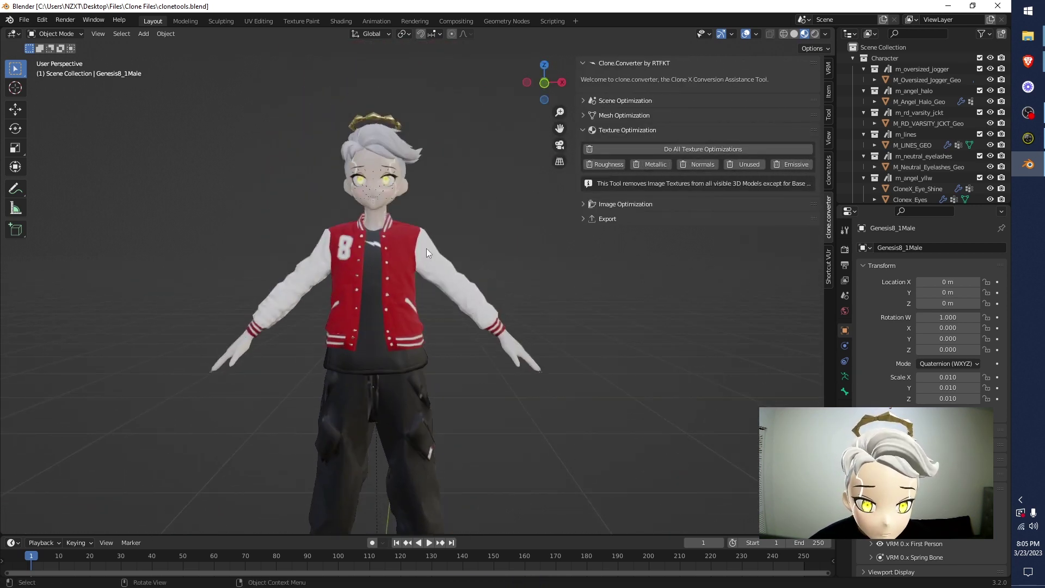
middle_click_drag(305, 108, 368, 301, "shift")
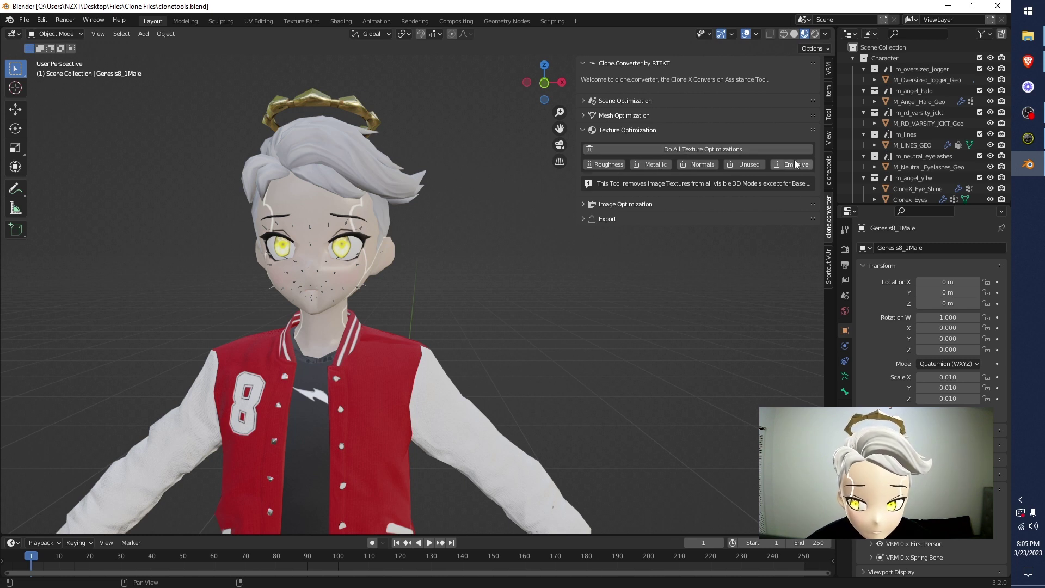
- Remove metallic, normal and unattached textures from the materials
left_click(650, 163)
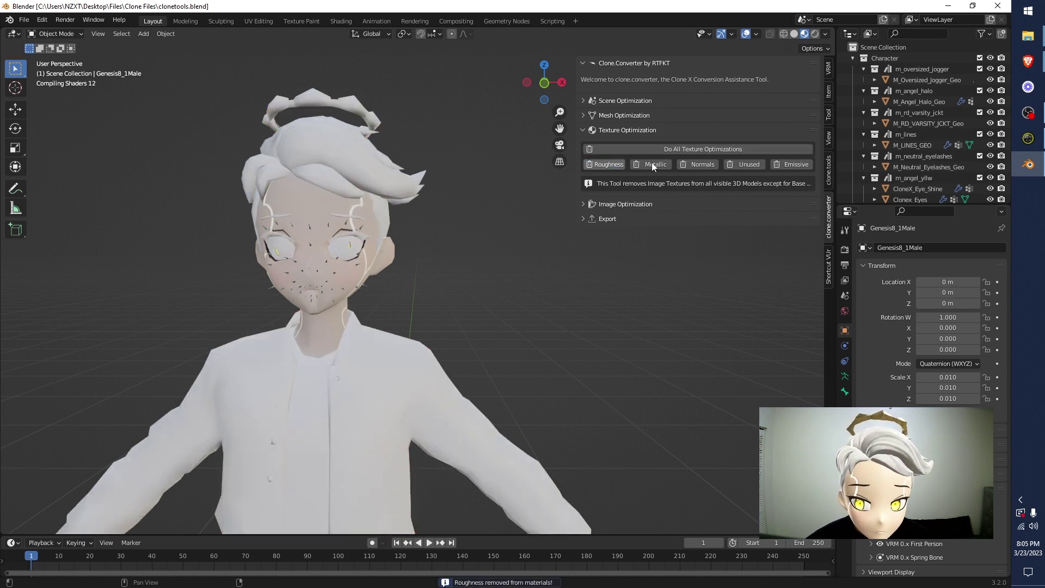
left_click(741, 164)
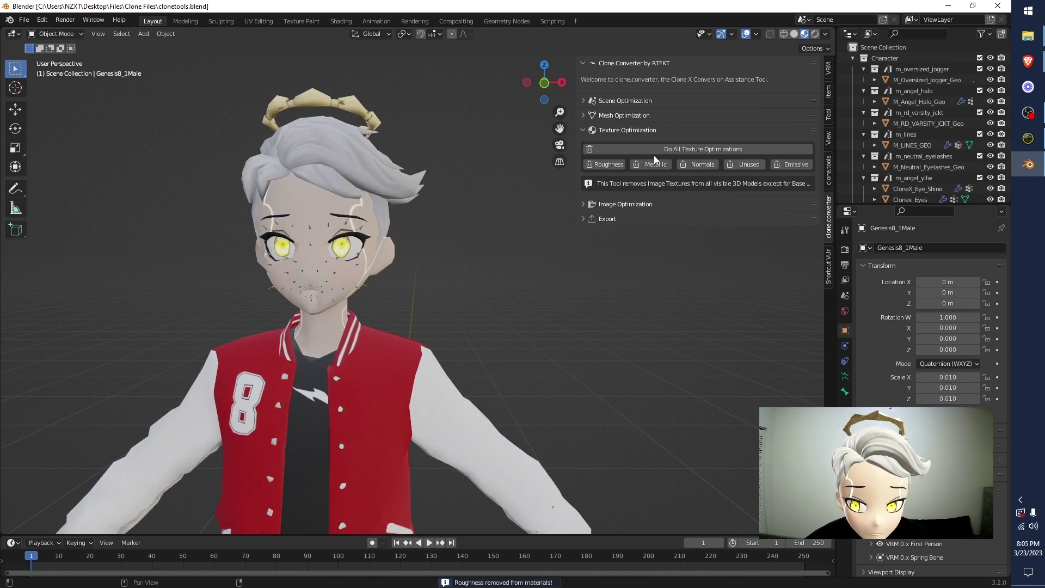
left_click(697, 164)
left_click(748, 165)
left_click(674, 131)
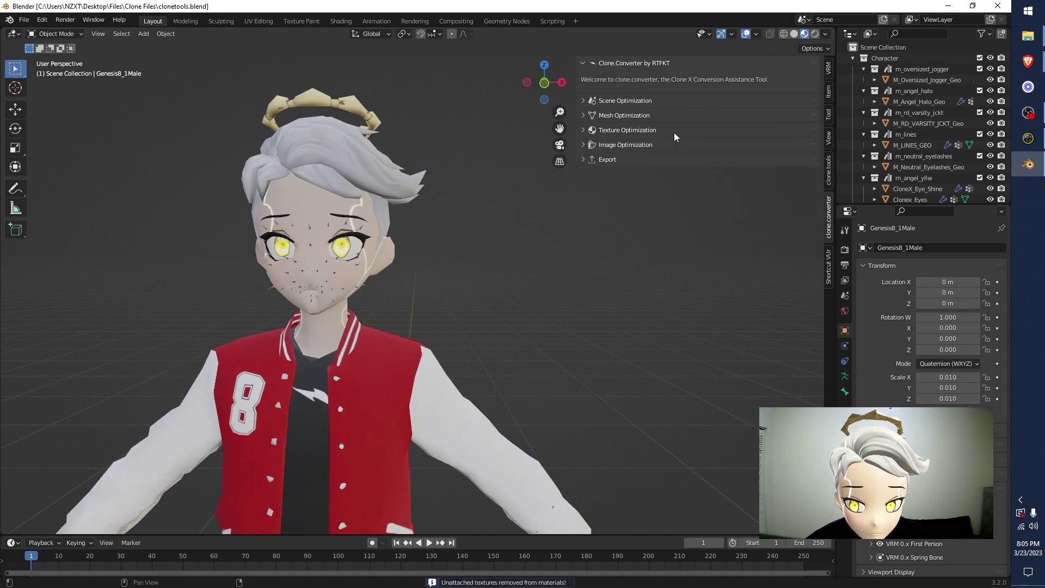
left_click(647, 145)
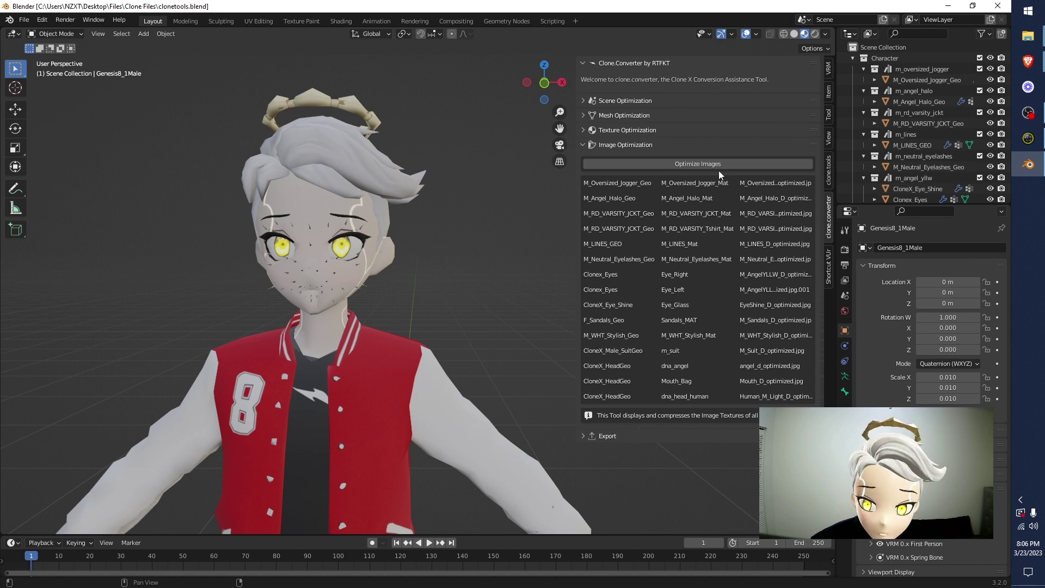
- Collapse the image optimization list and expand Clone.Converter's Export options
left_click(620, 145)
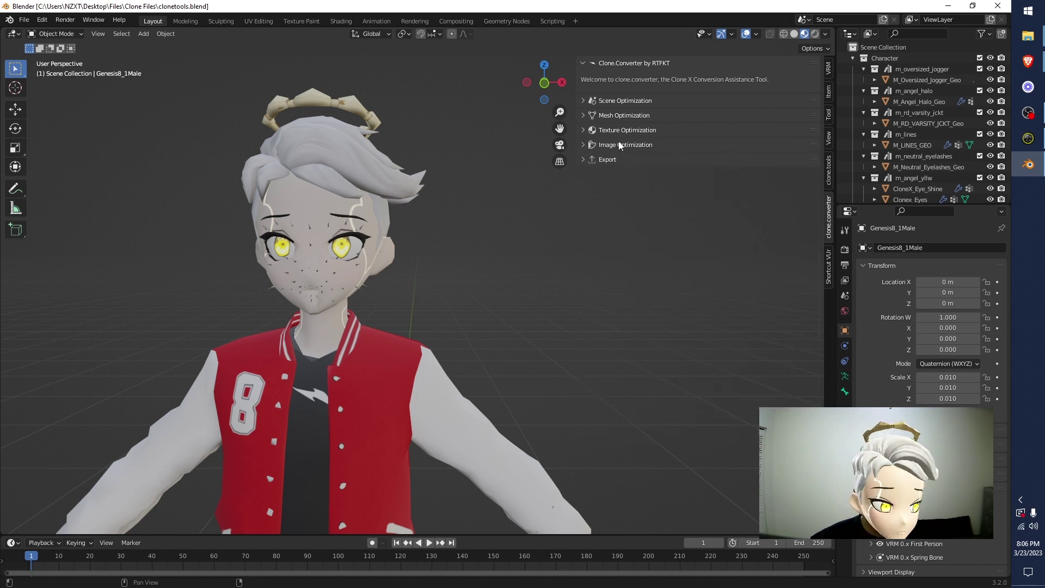
left_click(621, 159)
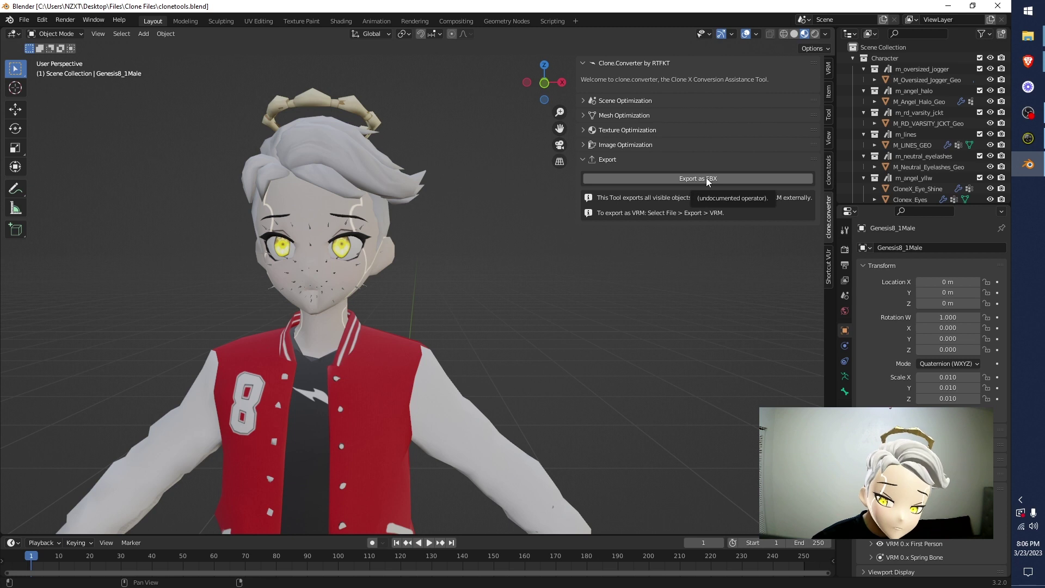
- Load the VRM bone mappings from Bone Assignment.json in the Files folder
left_click(24, 20)
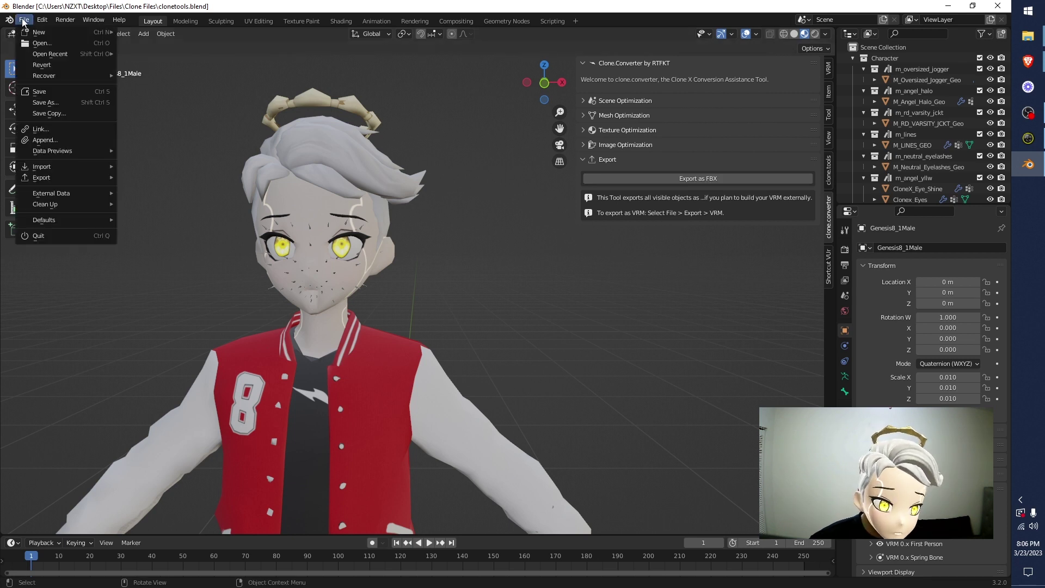
mouse_move(50, 180)
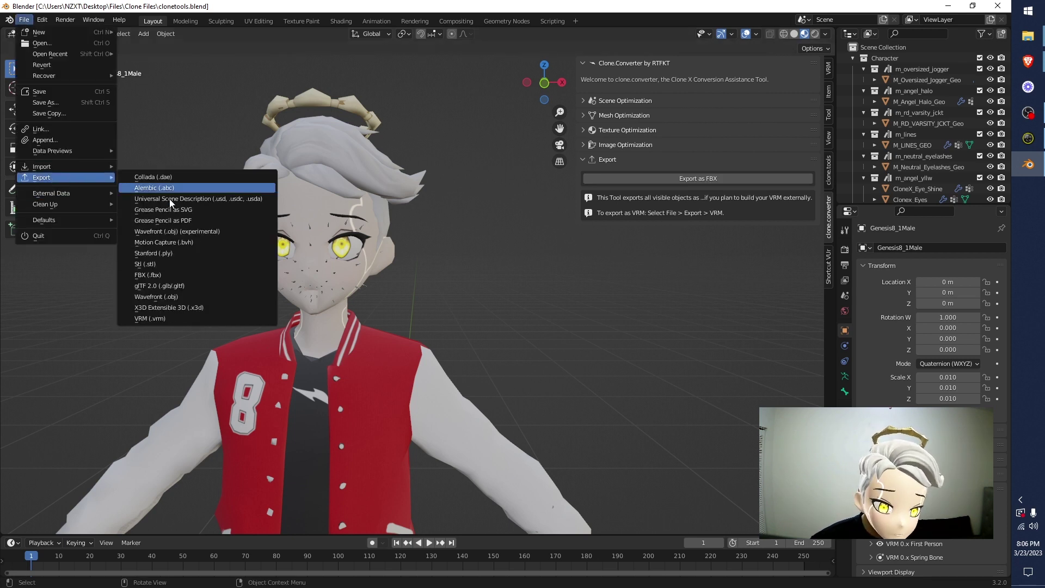
left_click(171, 318)
left_click_drag(337, 312, 533, 144)
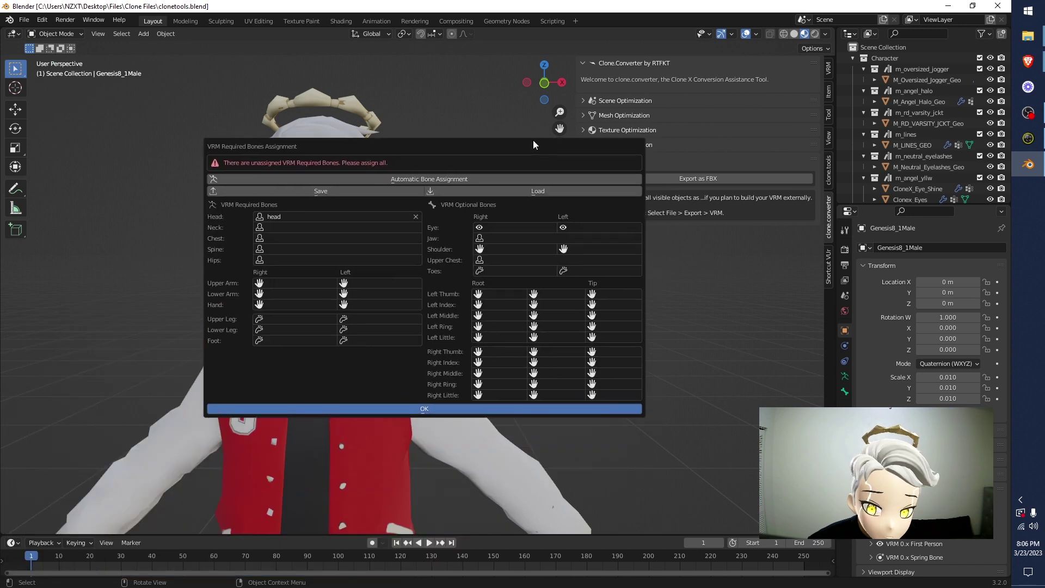
left_click(518, 190)
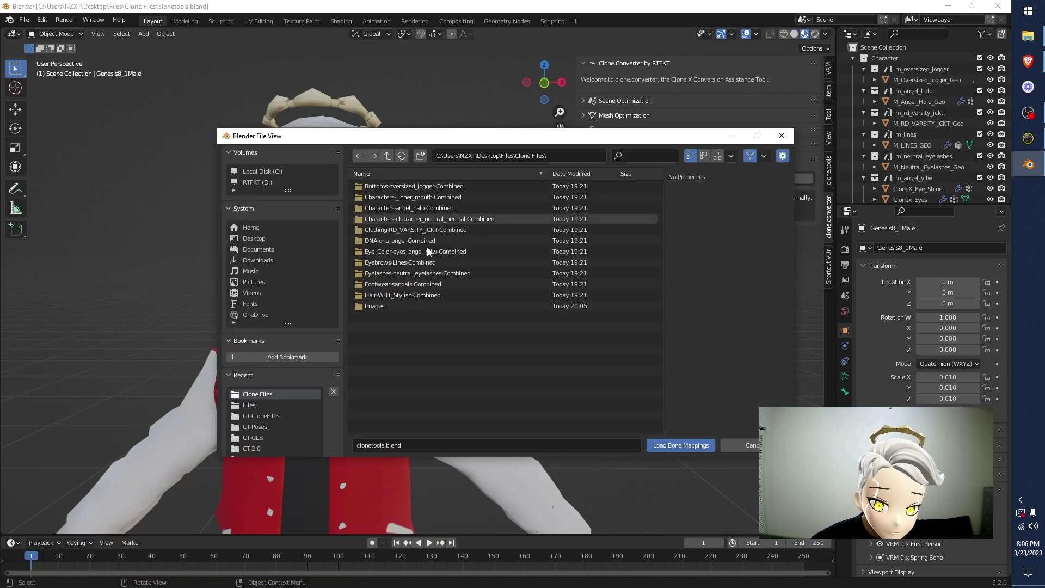
left_click(387, 155)
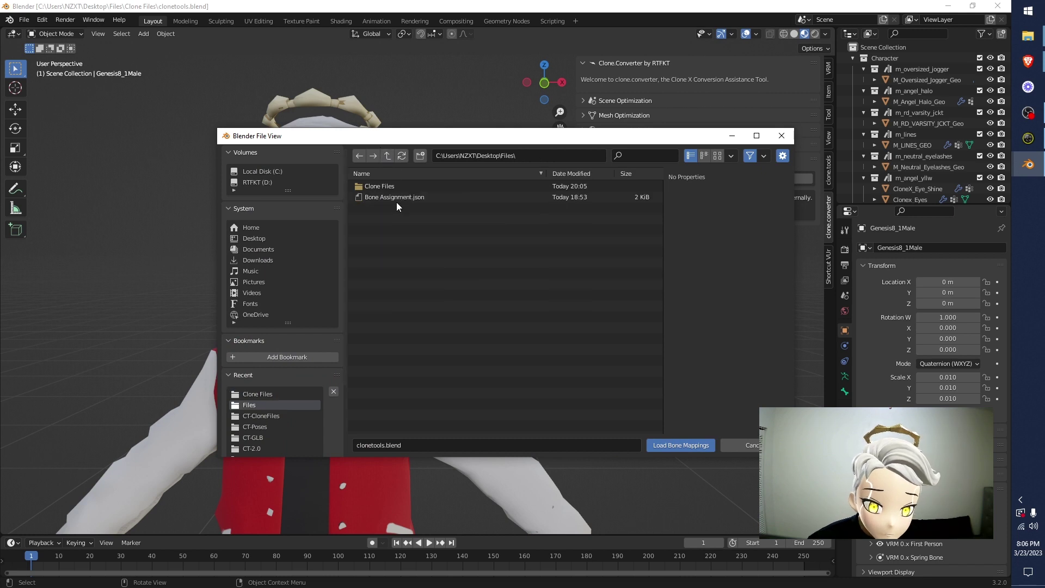
left_click(387, 199)
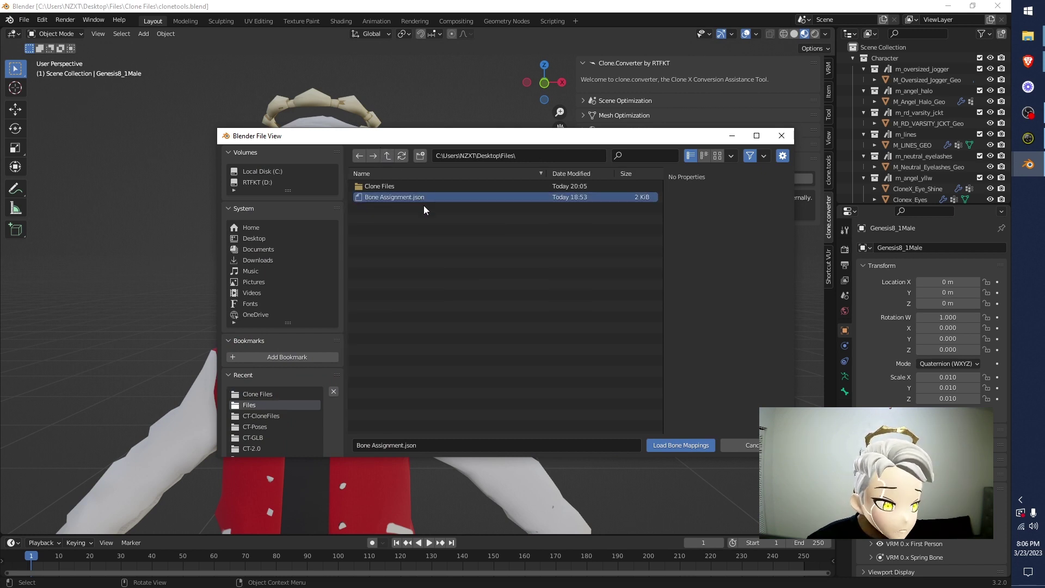
left_click(670, 443)
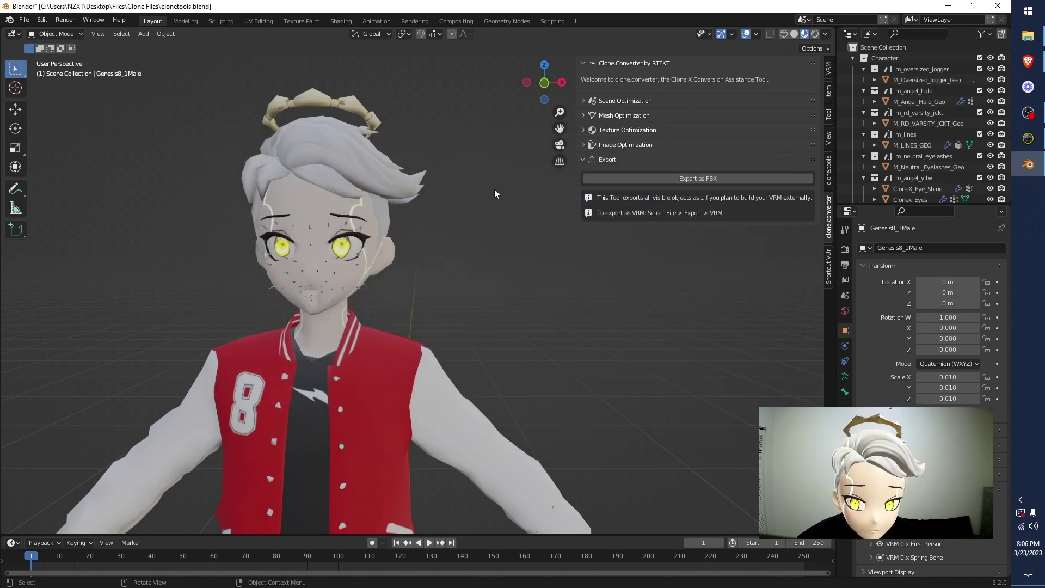
- Export the avatar through File > Export > VRM as clonetools.vrm in Clone Files
left_click(24, 19)
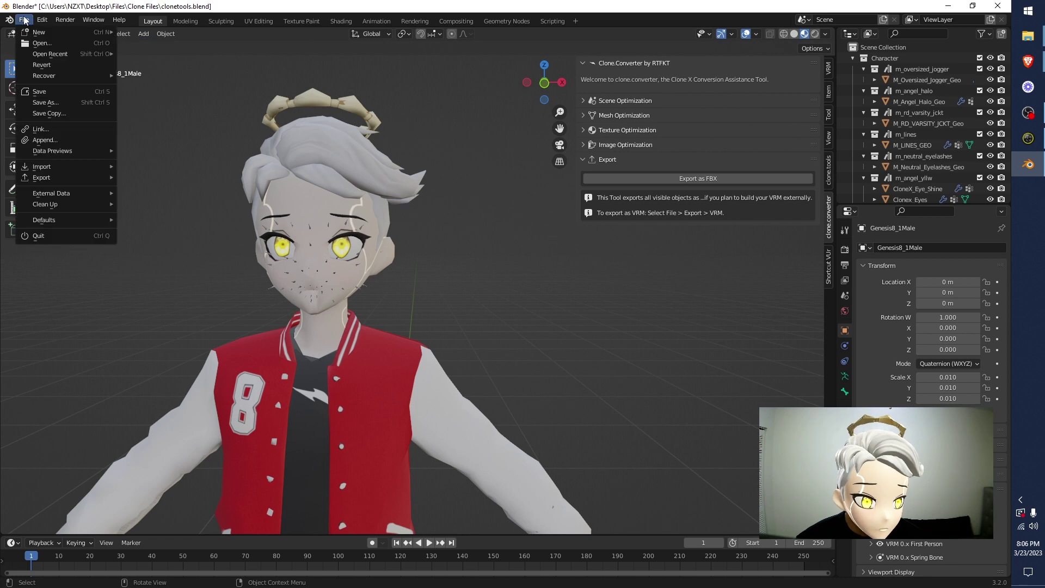
mouse_move(44, 202)
mouse_move(44, 178)
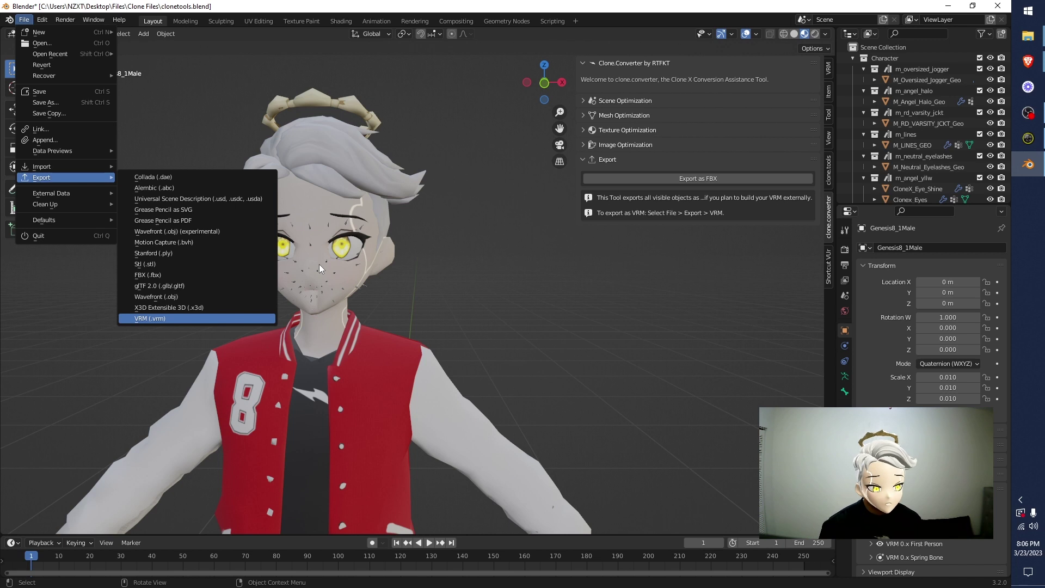
key("Return")
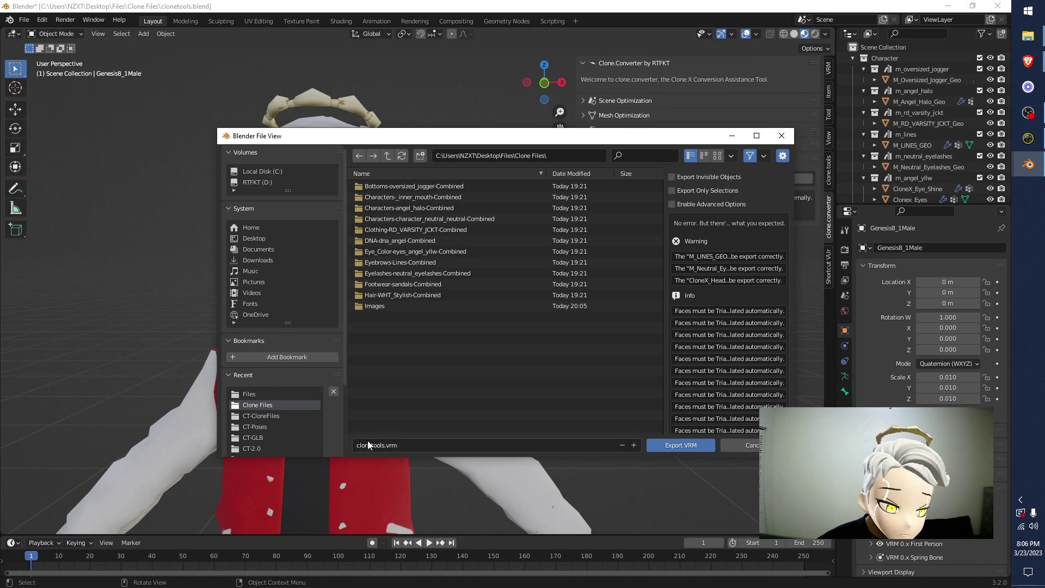
left_click(676, 447)
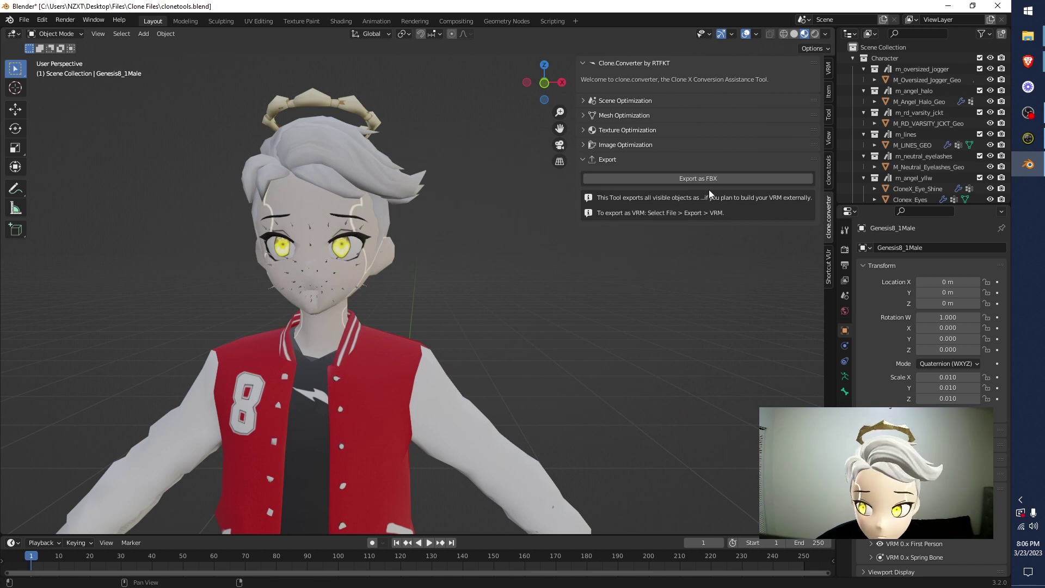
- Bring up Brave's Bebs Pod Hyperfy room and open the Clone Files folder
mouse_move(1027, 61)
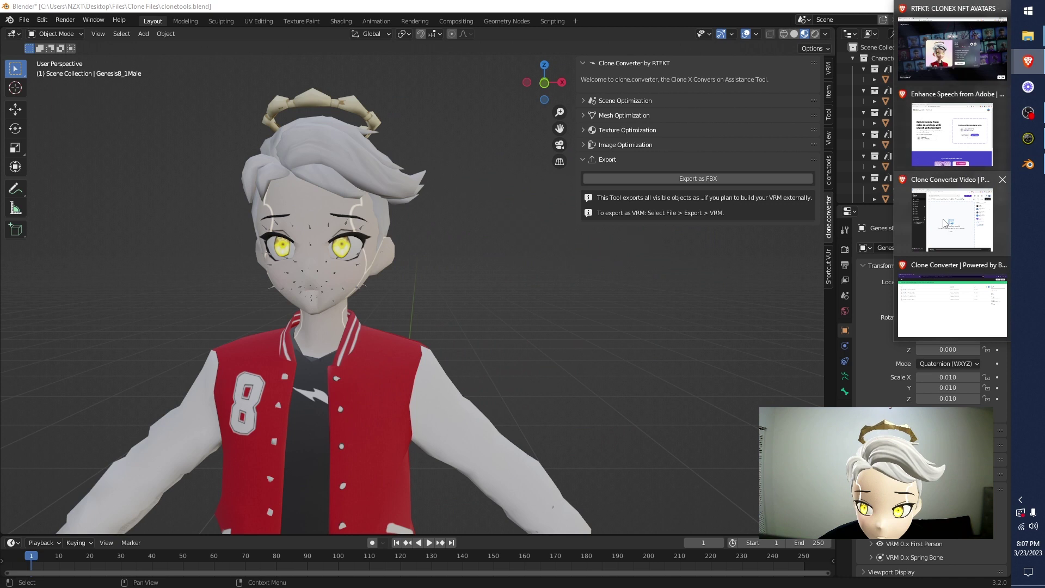
left_click(952, 49)
left_click(212, 6)
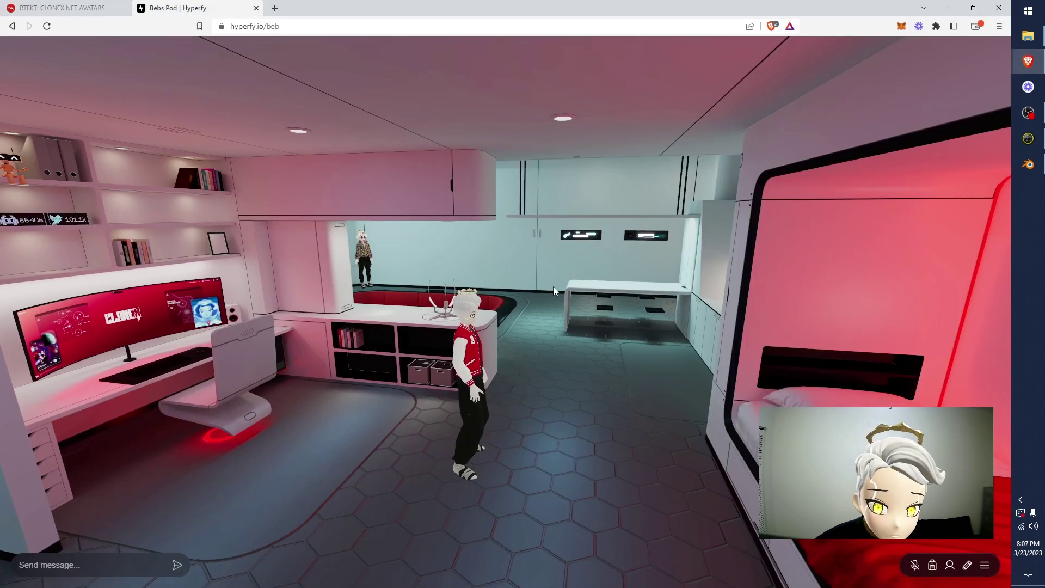
mouse_move(1026, 37)
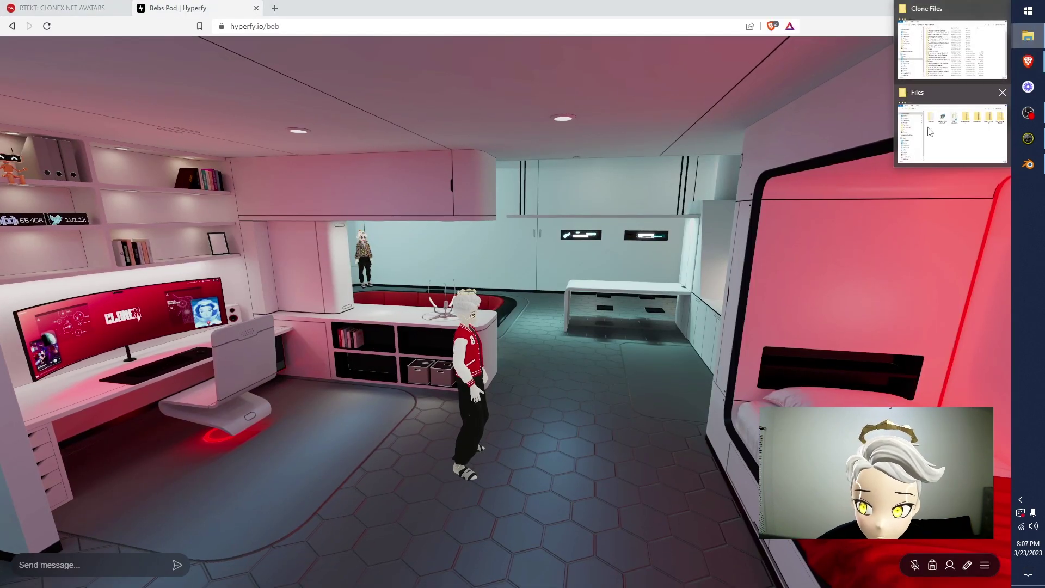
left_click(953, 133)
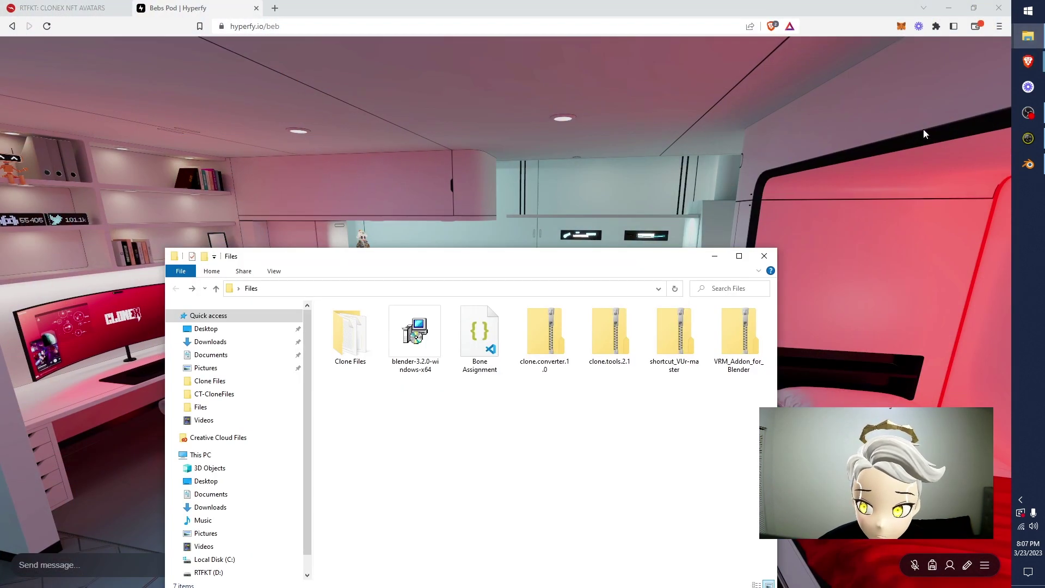
double_click(364, 338)
- Drop clonetools.vrm into Hyperfy, review its Heavy 9,628-triangle 1.5 MB stats, then dismiss it
left_click_drag(399, 259, 616, 104)
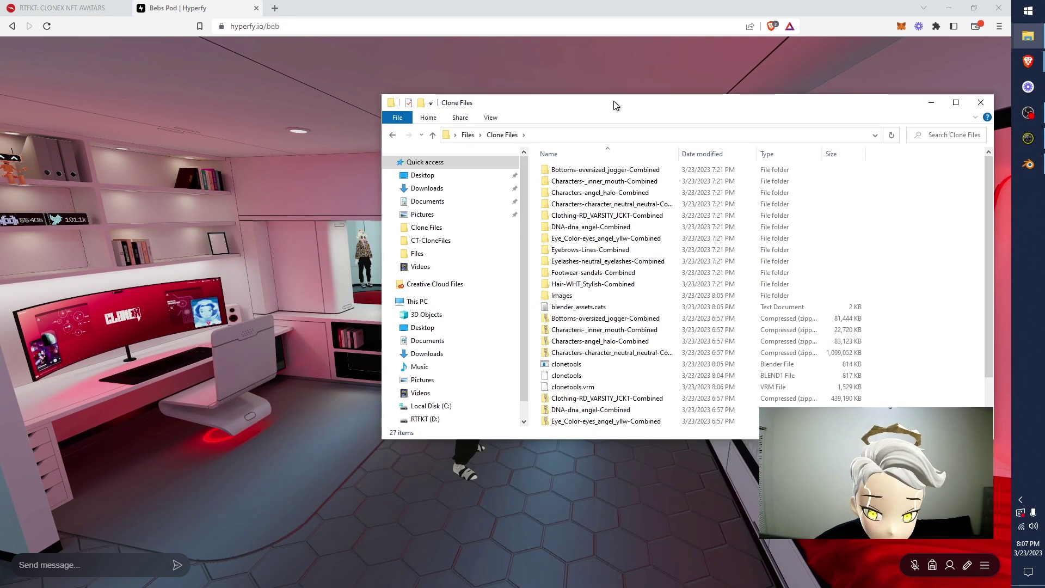
left_click(605, 387)
left_click_drag(609, 392, 263, 455)
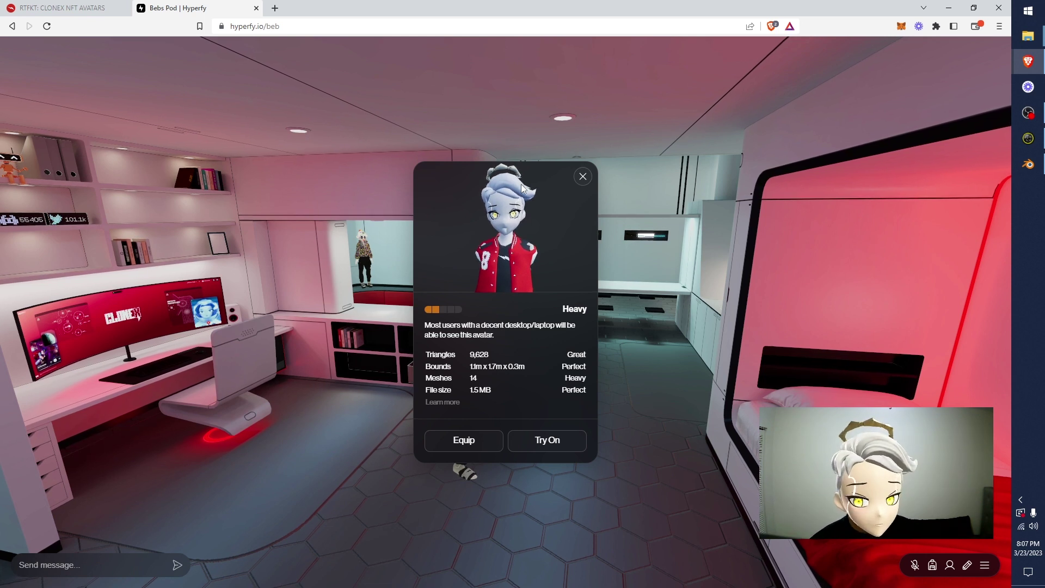
left_click(583, 177)
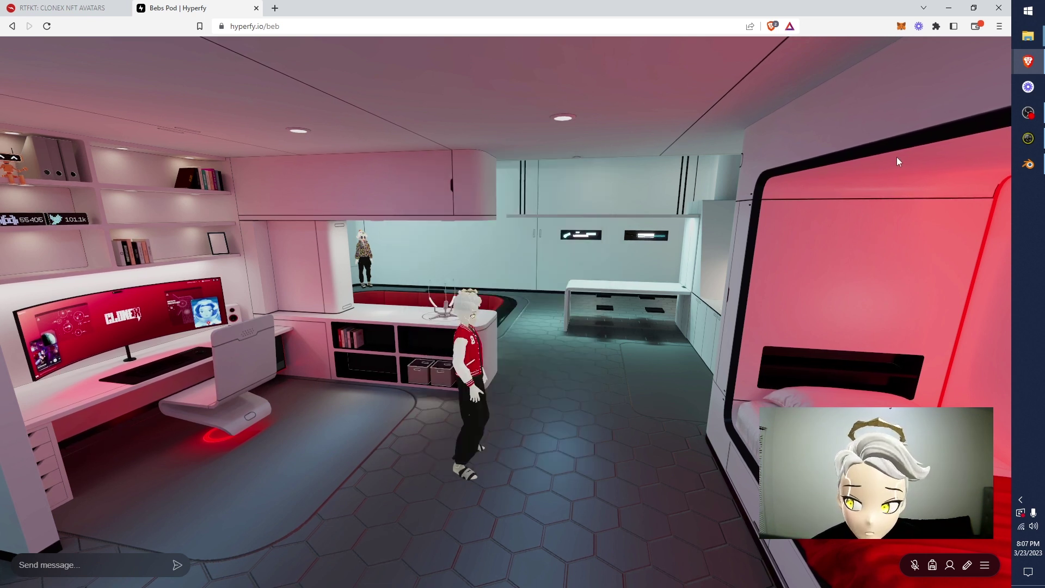
left_click(1029, 165)
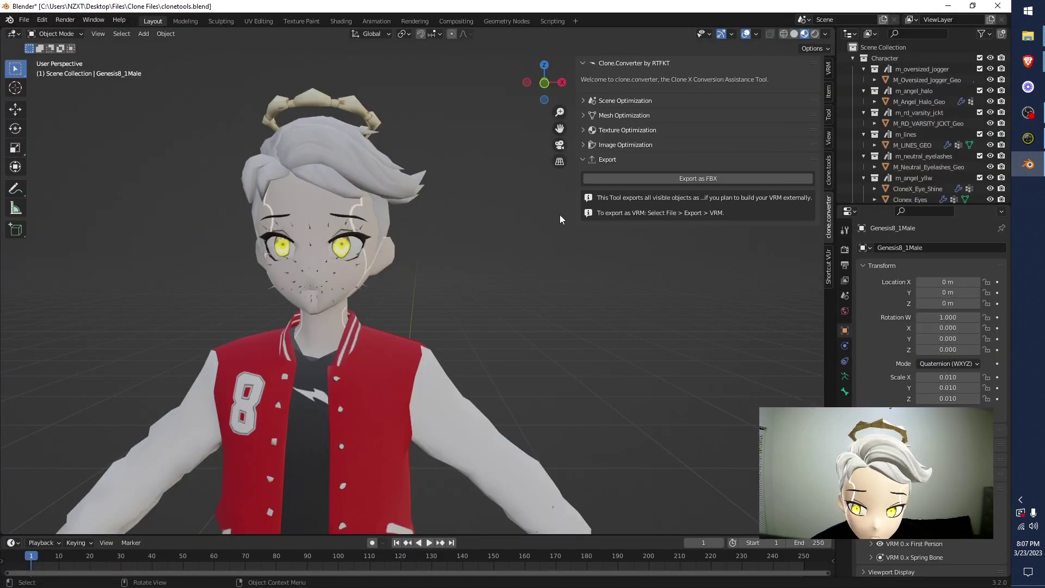
- Enter Pose Mode from the clone.tools Pose & Animate panel and apply the VRM pose
scroll(523, 262, "down", 5)
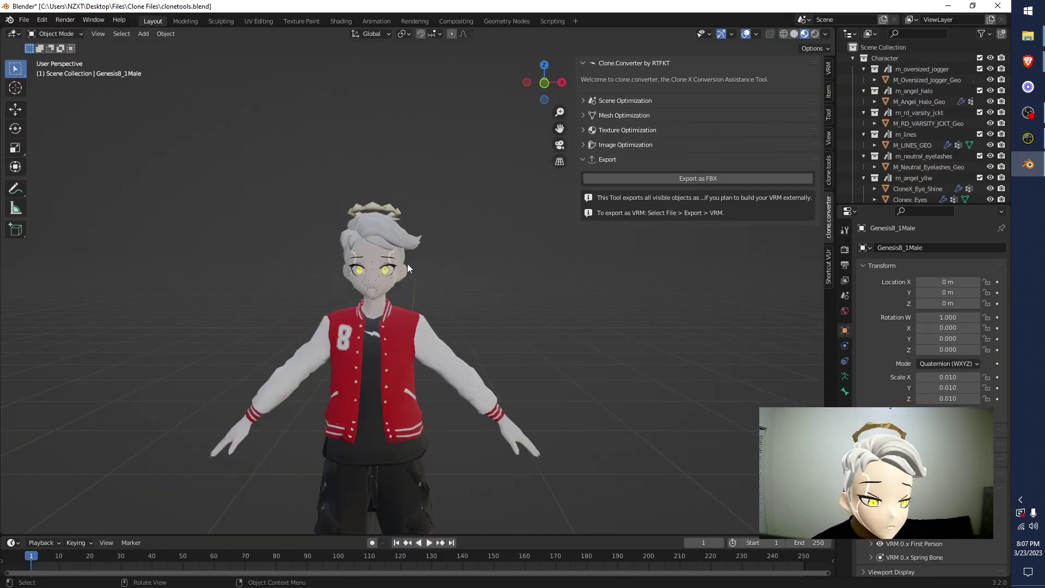
left_click(829, 179)
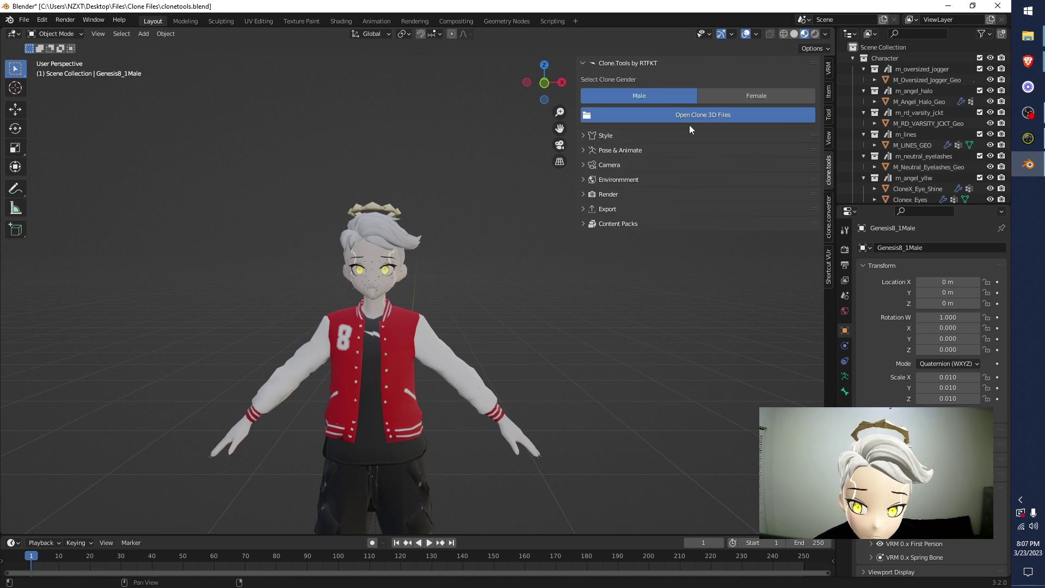
left_click(603, 150)
left_click(665, 171)
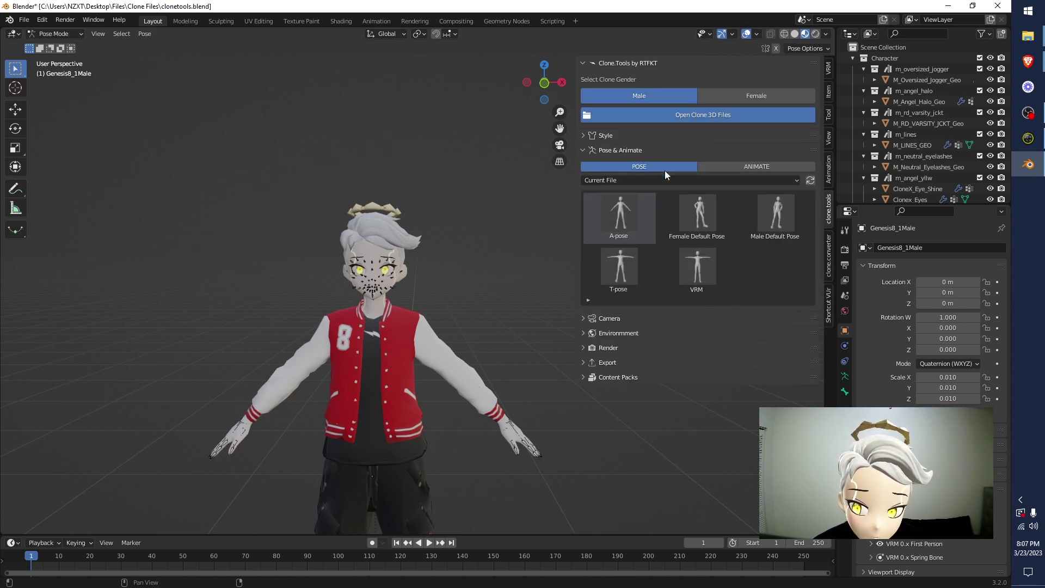
left_click(700, 272)
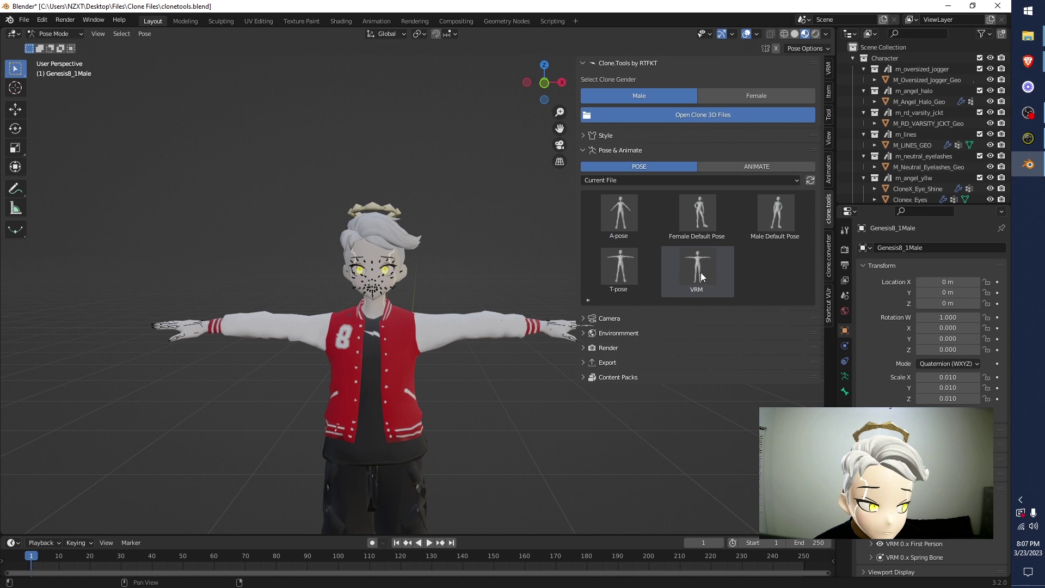
- Export the posed avatar as VRM over clonetools.vrm
left_click(23, 20)
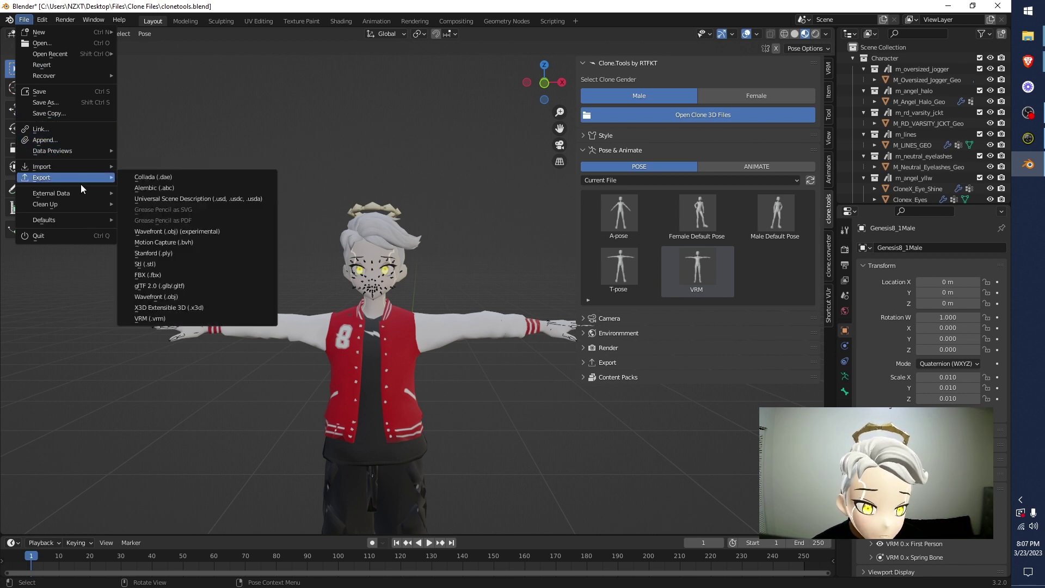
left_click(210, 318)
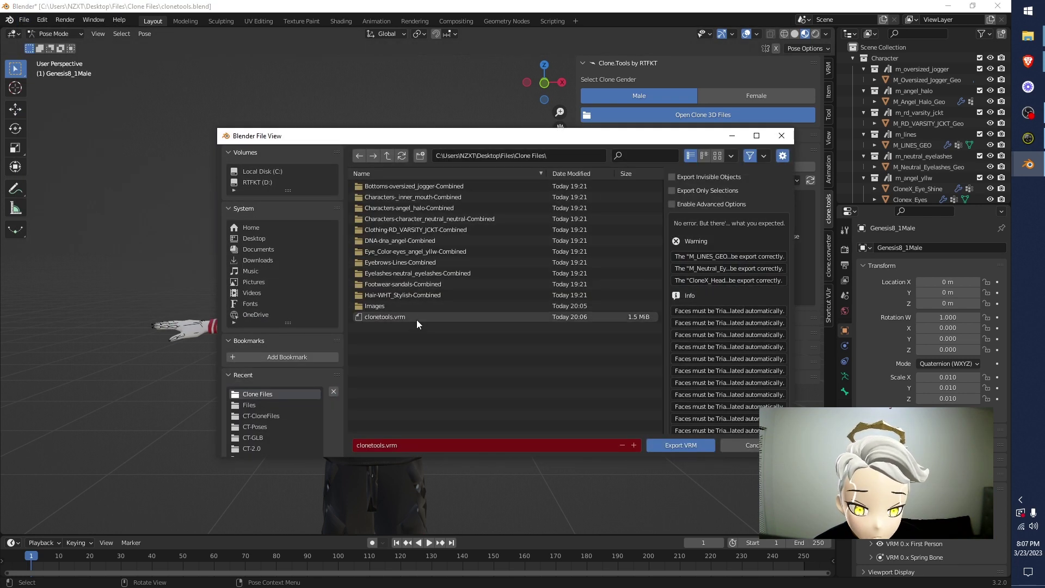
left_click(680, 445)
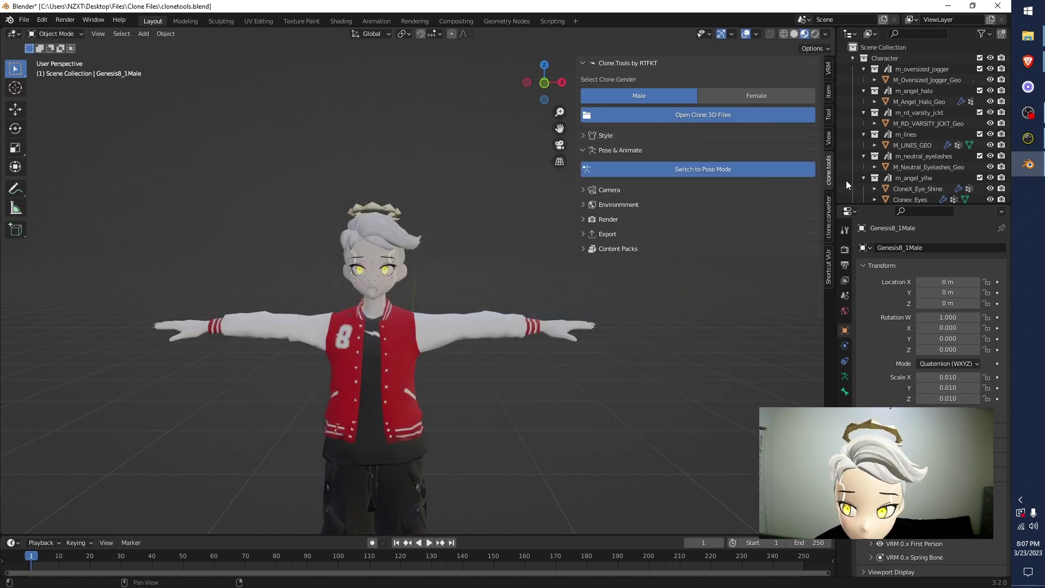
- Drop the re-exported clonetools.vrm into the Hyperfy room and equip it
left_click(944, 5)
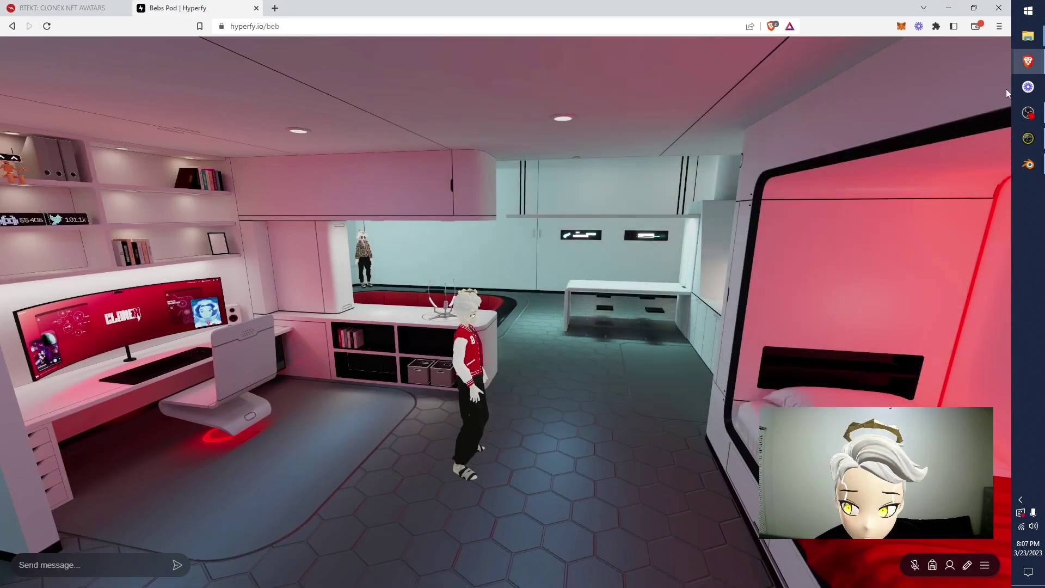
left_click(1027, 36)
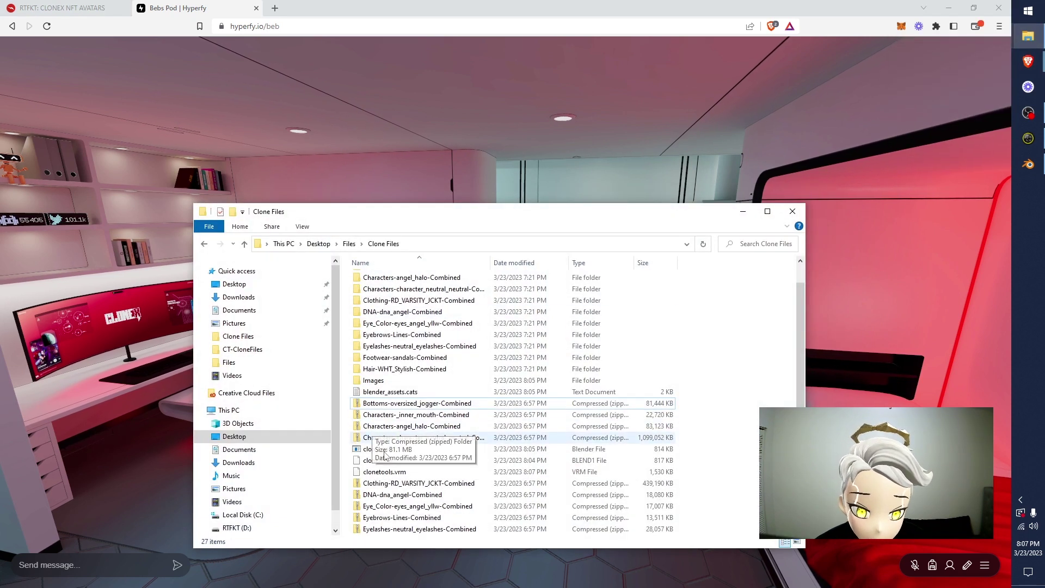
left_click(403, 471)
left_click_drag(422, 479, 423, 143)
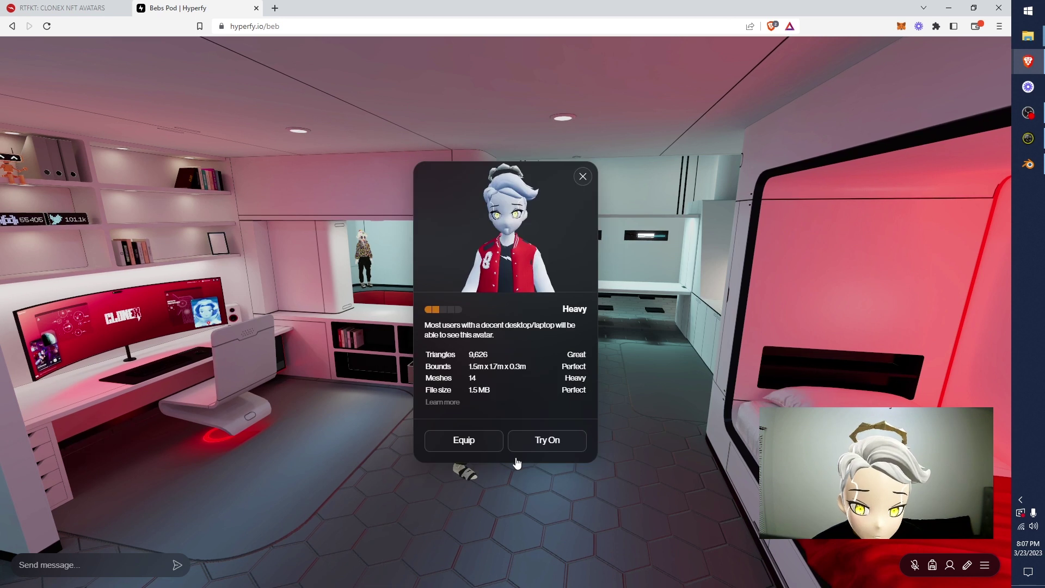
left_click(472, 451)
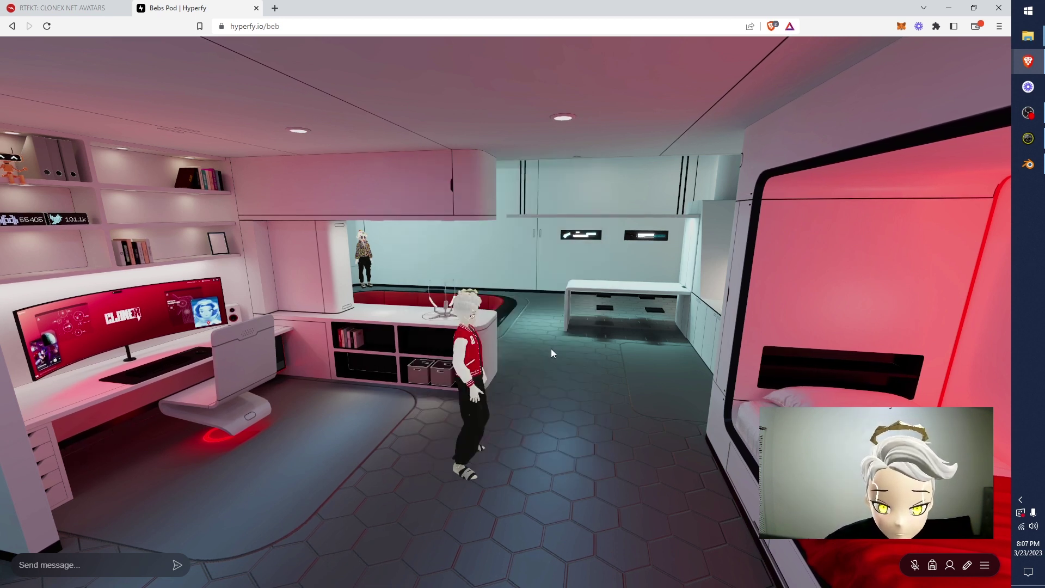
- Walk the CloneX avatar around the Bebs Pod room with the W key
left_click(551, 348)
key("w")
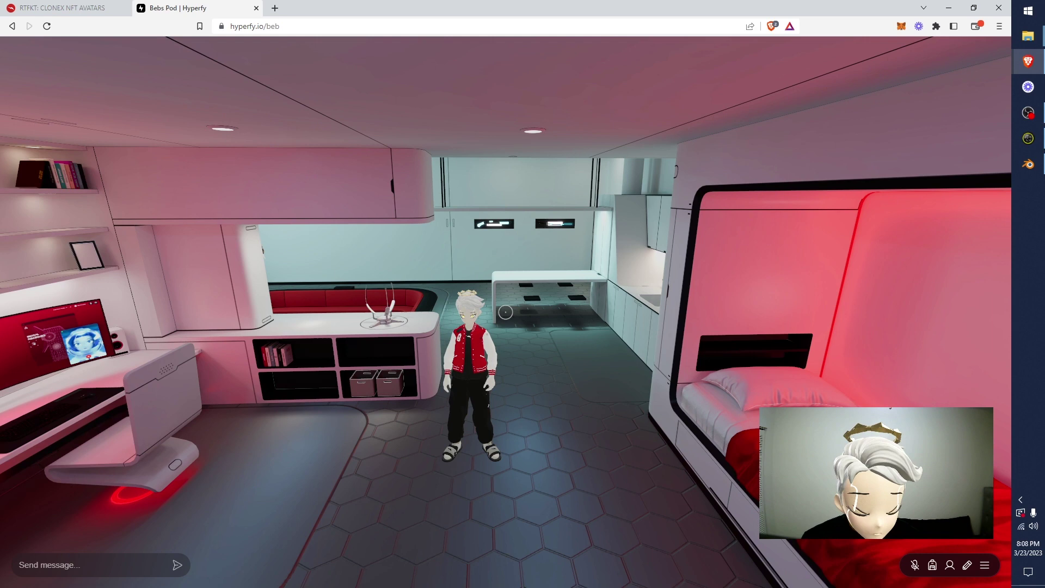
key("w")
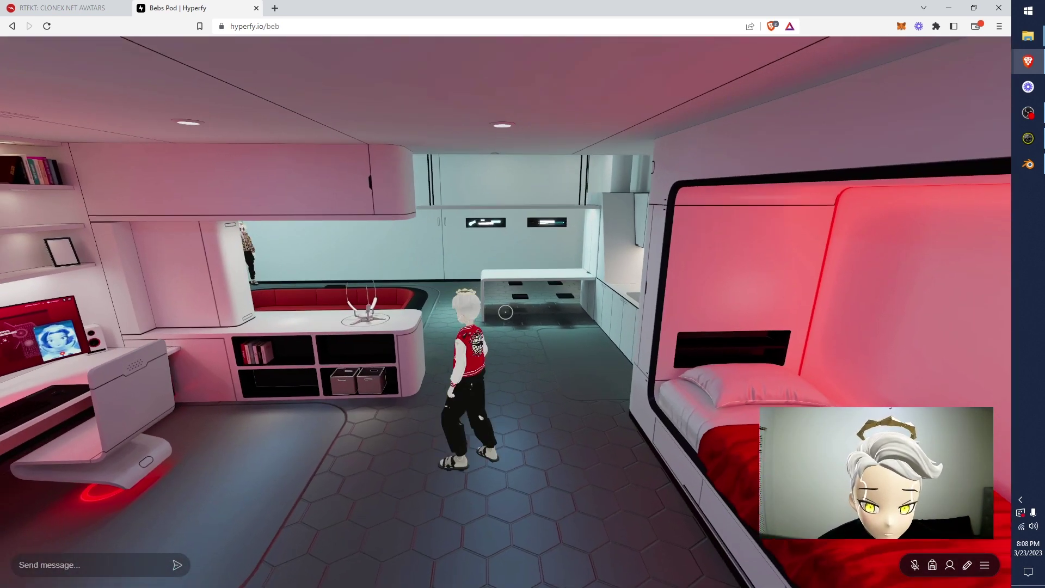
key("w")
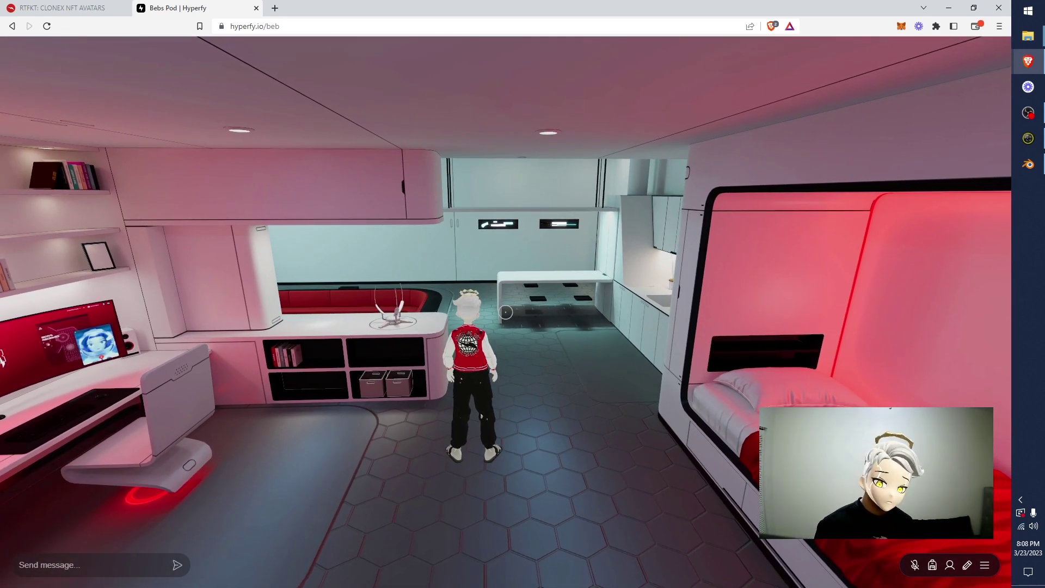